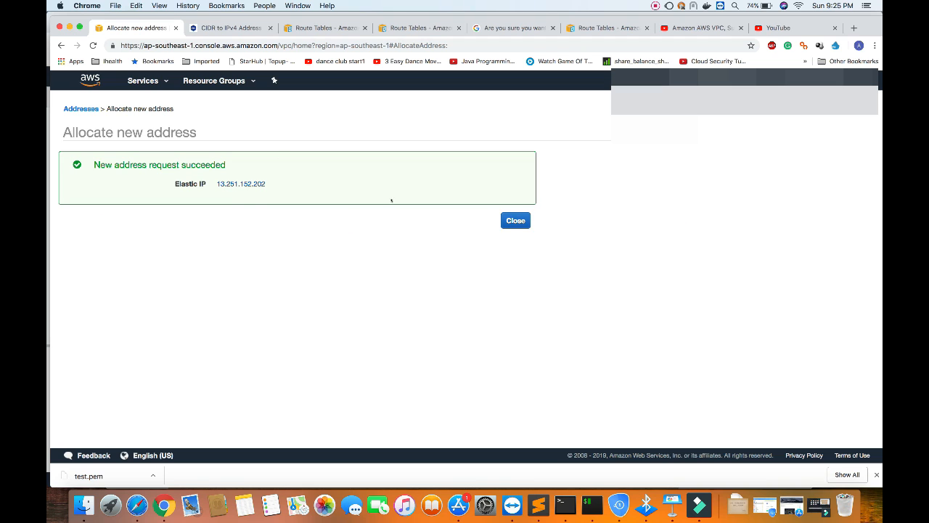
Close the address allocation confirmation and name the new Elastic IP AWS-TUTORIAL-PIP.
left_click(503, 221)
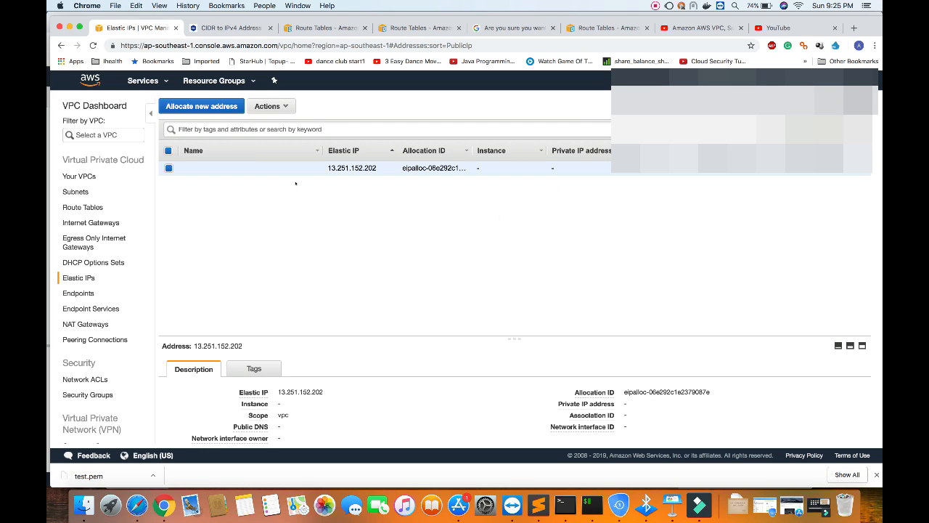
left_click(312, 168)
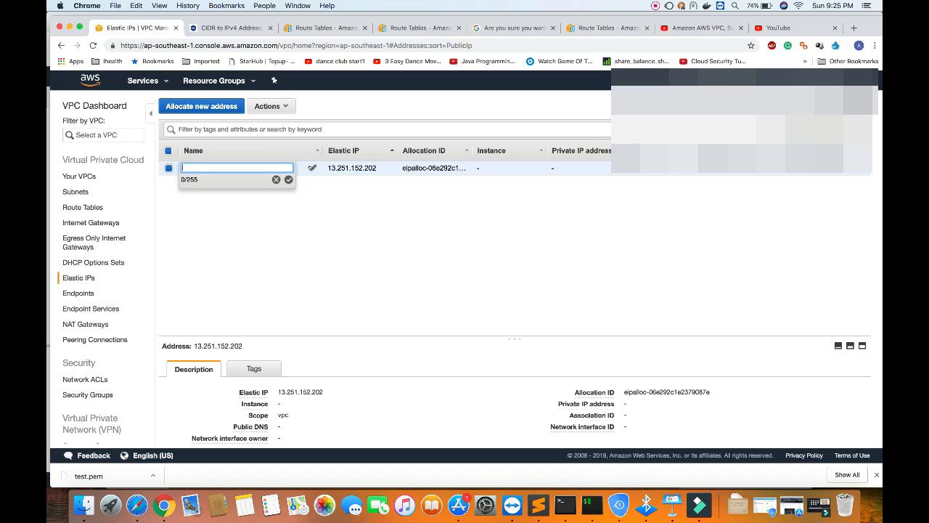
type("AWS-TUTORIAL-PIP")
left_click(288, 179)
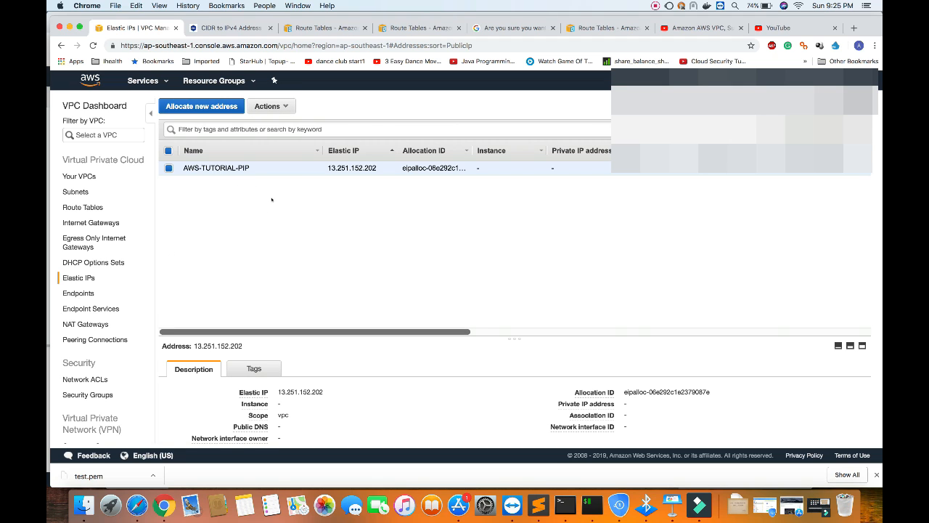
Start an EC2 instance launch using the Ubuntu Server 18.04 LTS image and the t2.micro instance type.
left_click(141, 81)
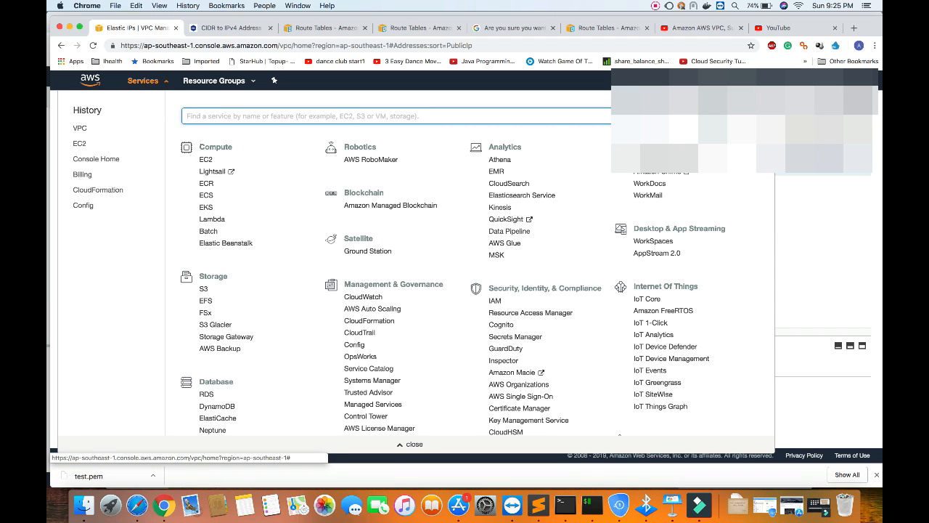
left_click(203, 159)
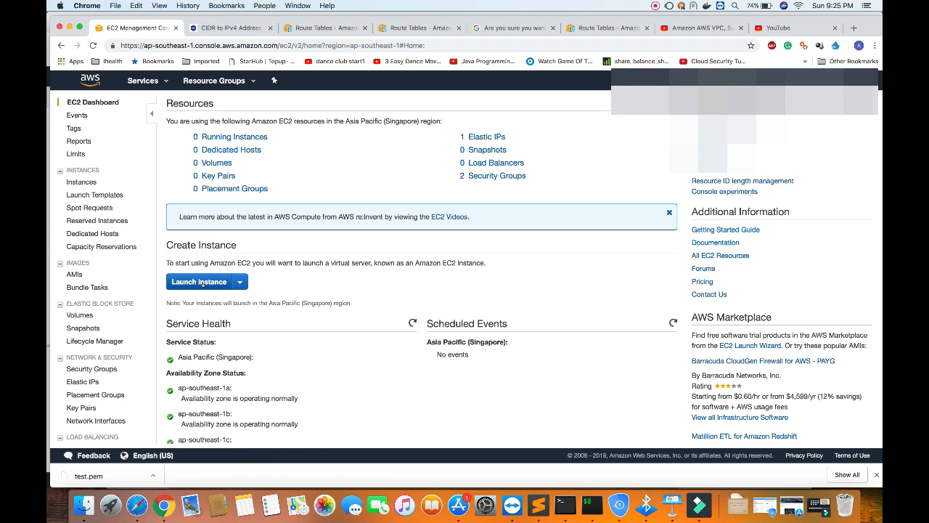
left_click(198, 282)
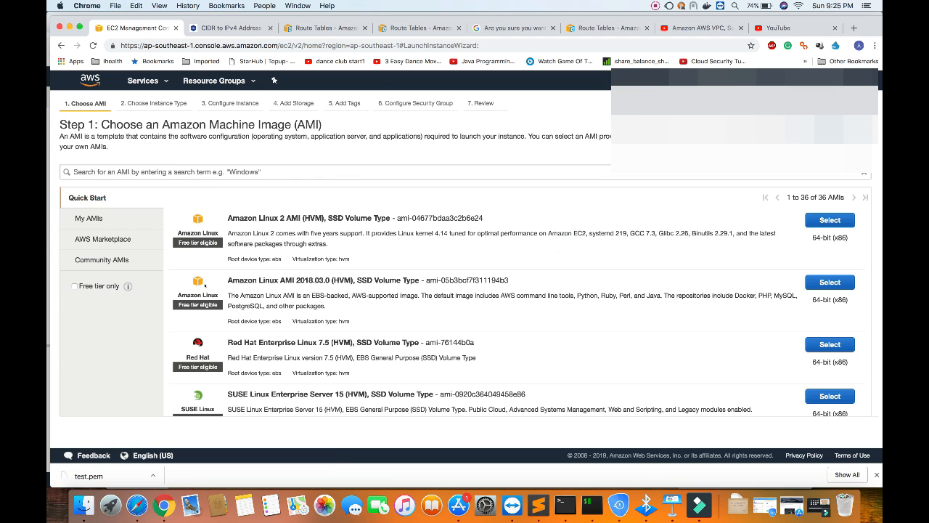
scroll(205, 285, "down", 5)
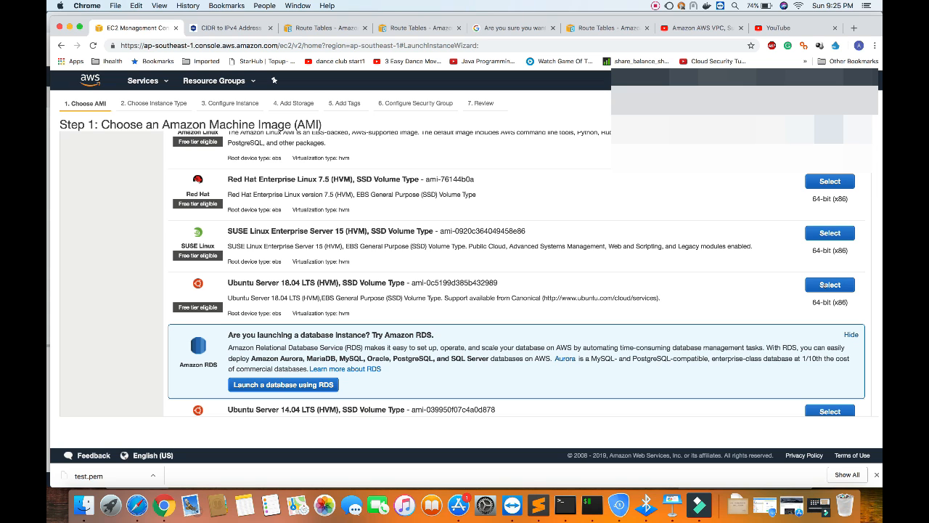
left_click(829, 285)
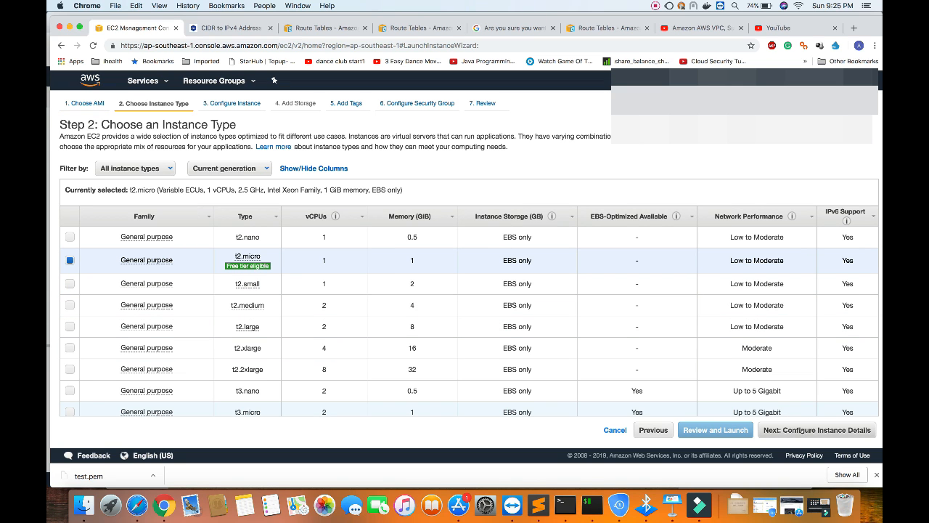
left_click(802, 429)
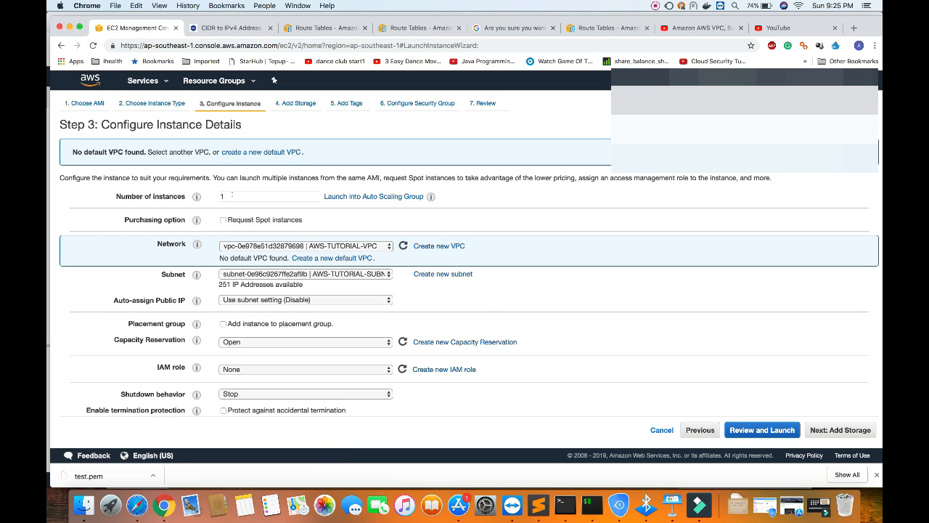
Place the instance in AWS-TUTORIAL-VPC on subnet AWS-TUTORIAL-SUBNET-1A and accept the default root volume storage.
left_click(311, 245)
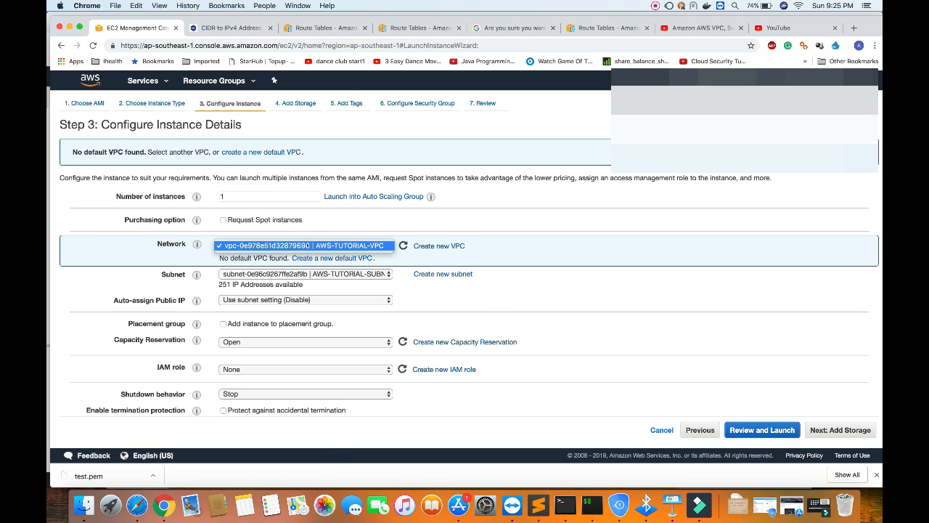
left_click(310, 245)
left_click(341, 274)
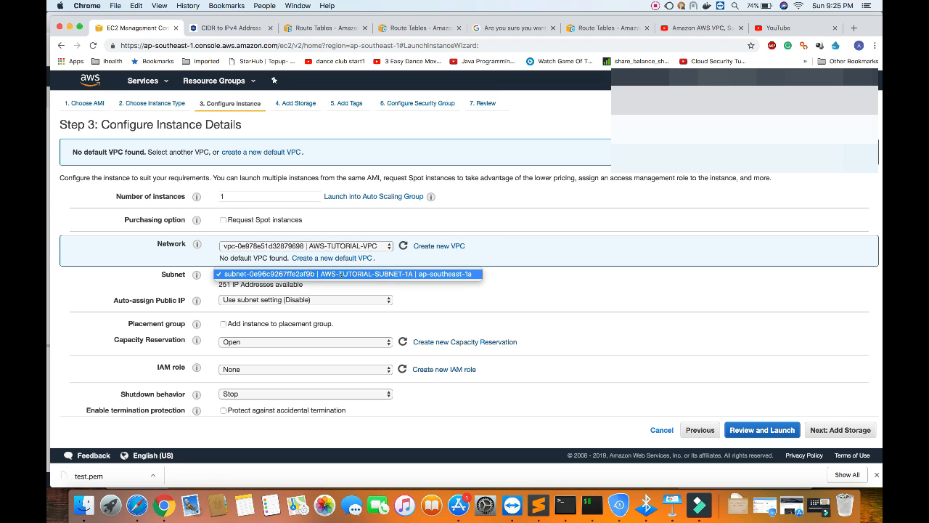
left_click(340, 274)
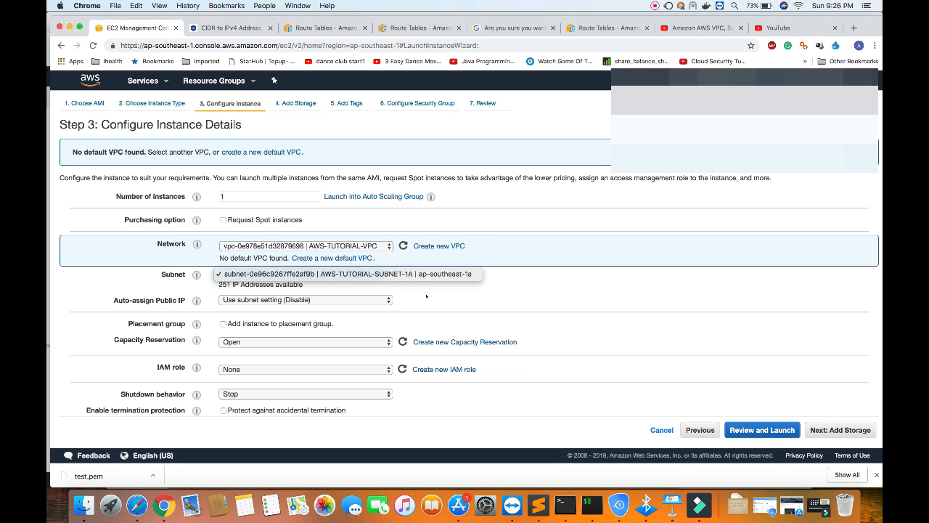
scroll(427, 296, "down", 3)
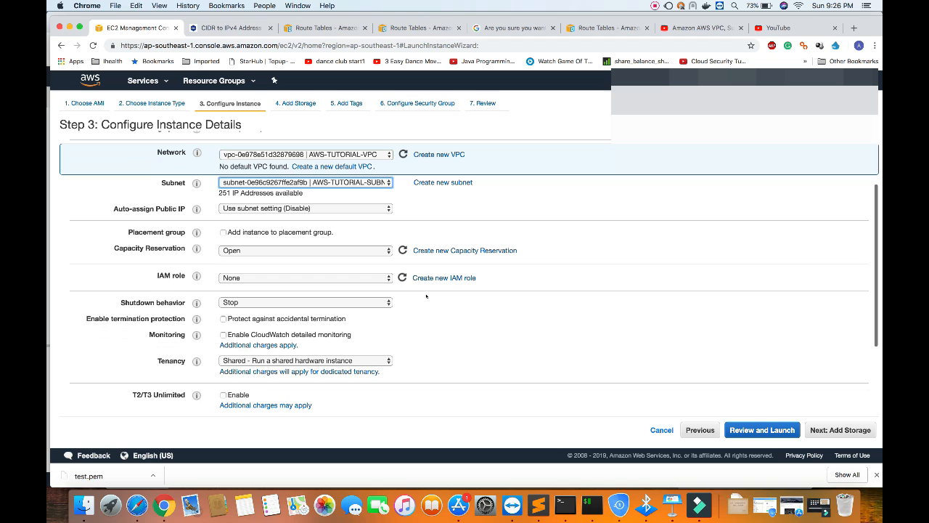
scroll(426, 295, "down", 4)
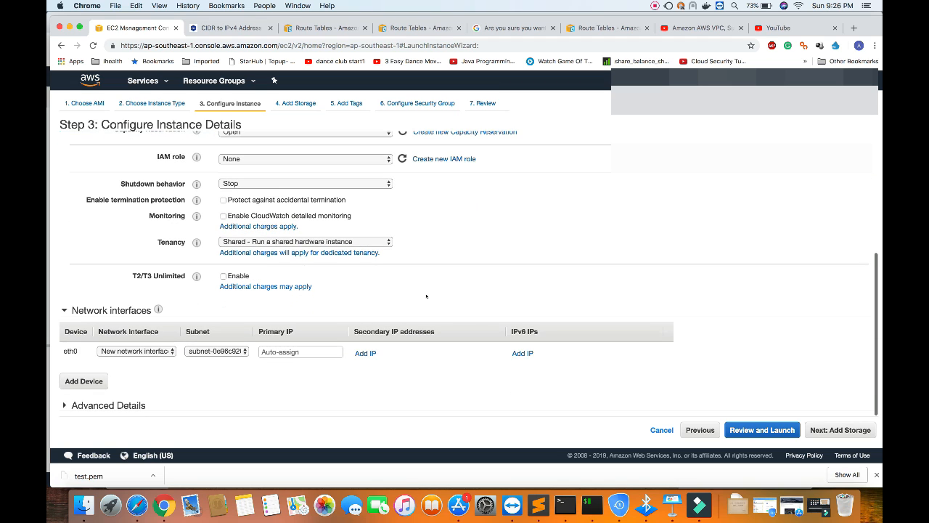
left_click(839, 429)
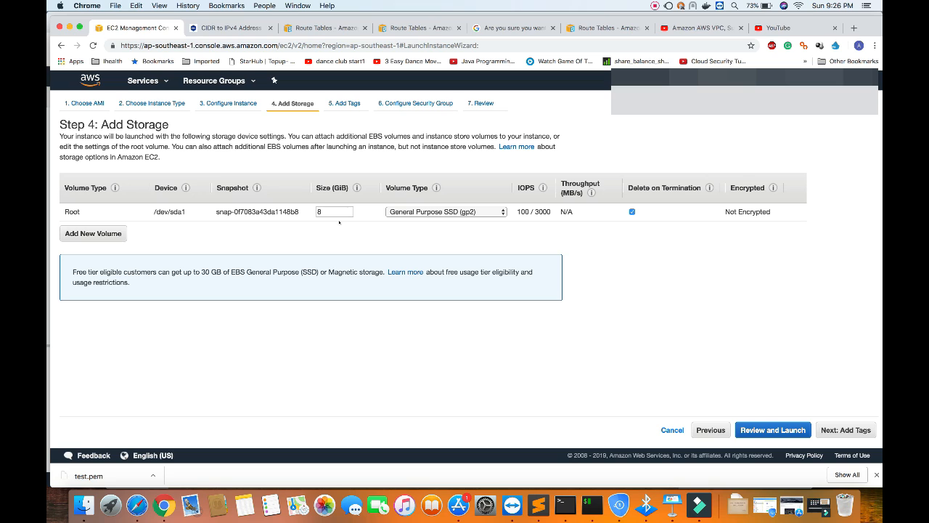
left_click(842, 429)
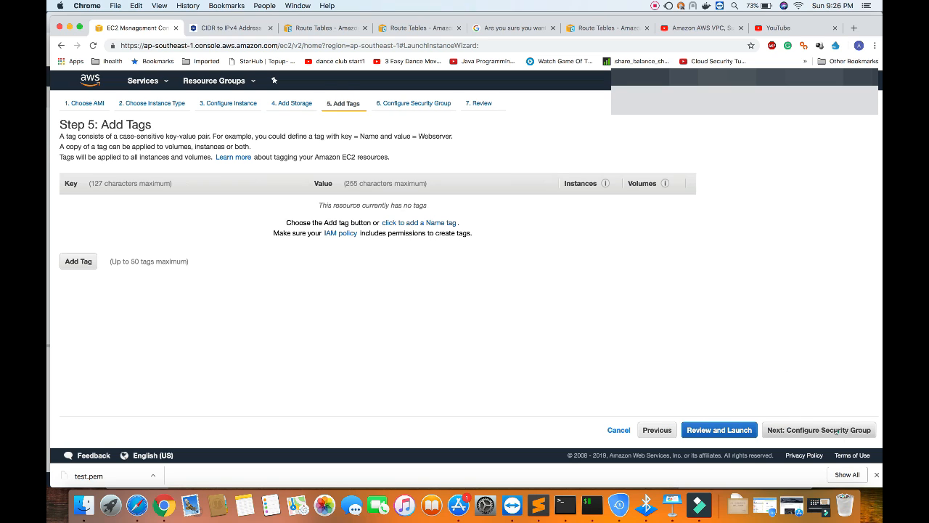
Add a tag with key Name and value AWS-TUTORIAL-EC2 and proceed to the security group configuration.
left_click(67, 265)
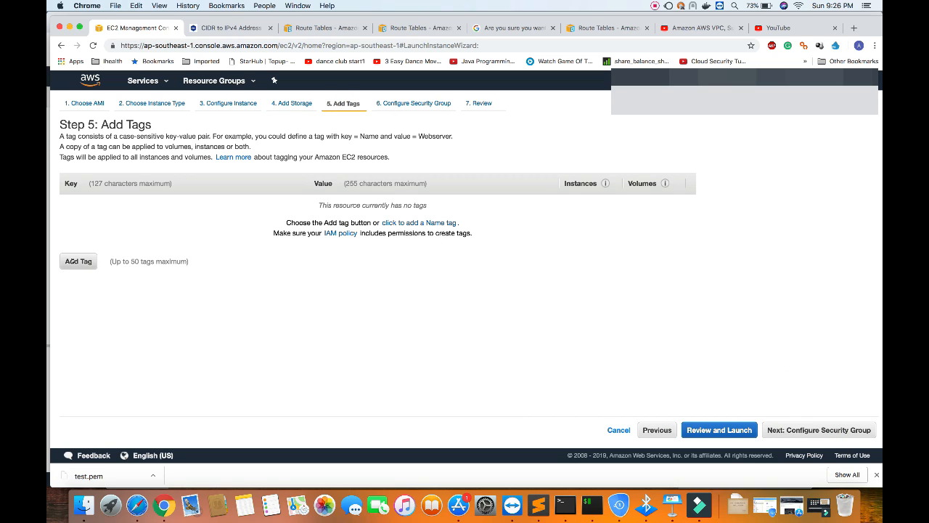
type("Name")
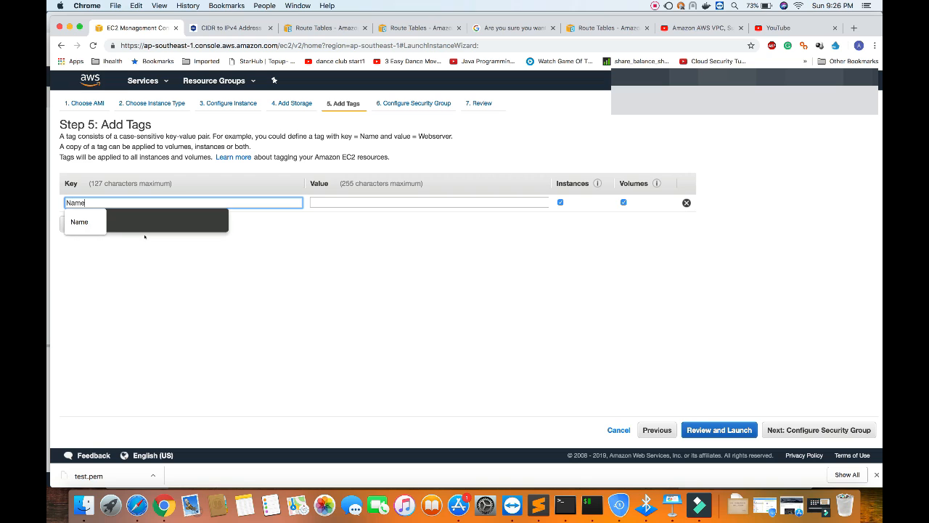
left_click(328, 202)
type("AWS")
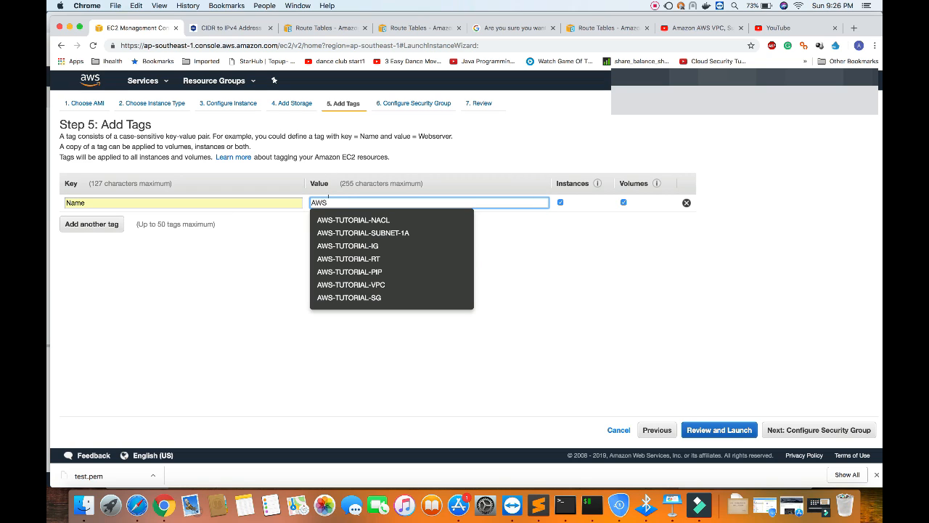
type("-TUTORIAL-EC2")
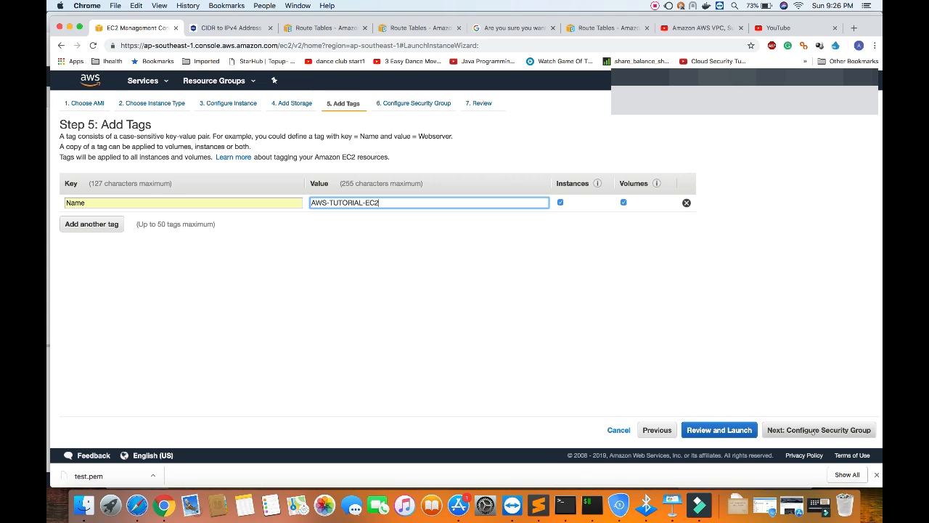
left_click(813, 431)
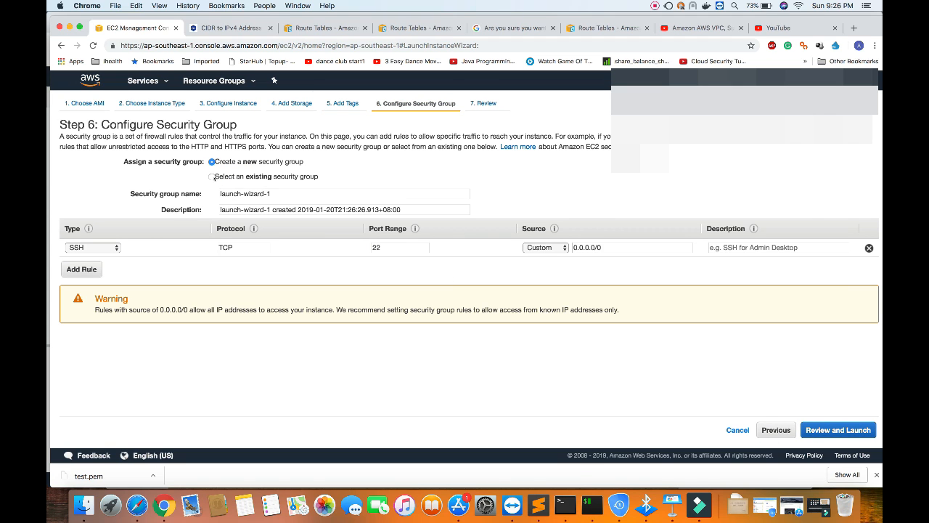
Assign the existing security group AWS-TUTORIAL-SG to the instance and proceed to the launch review.
left_click(212, 175)
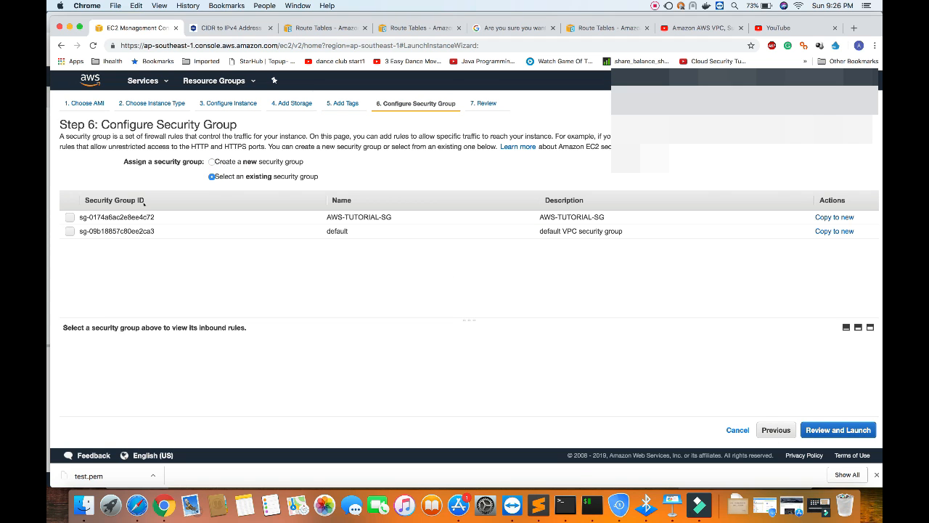
left_click(69, 217)
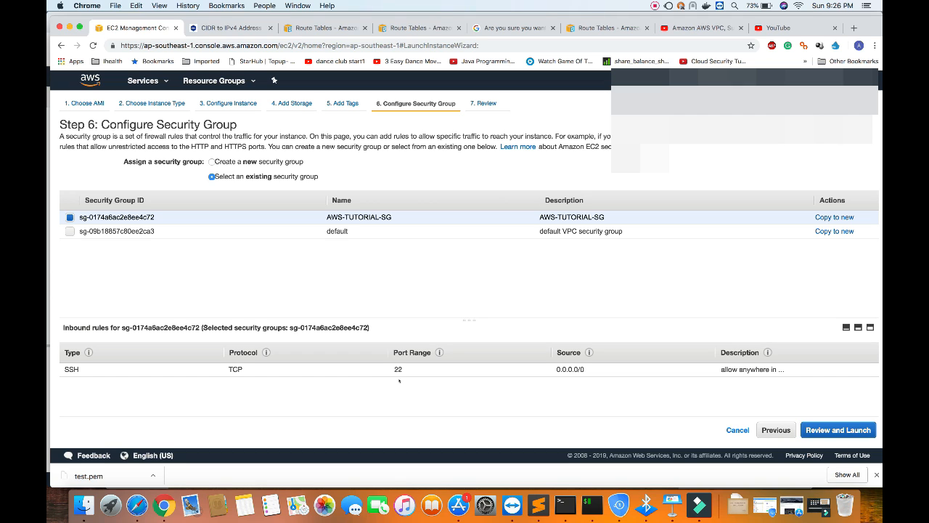
left_click(834, 430)
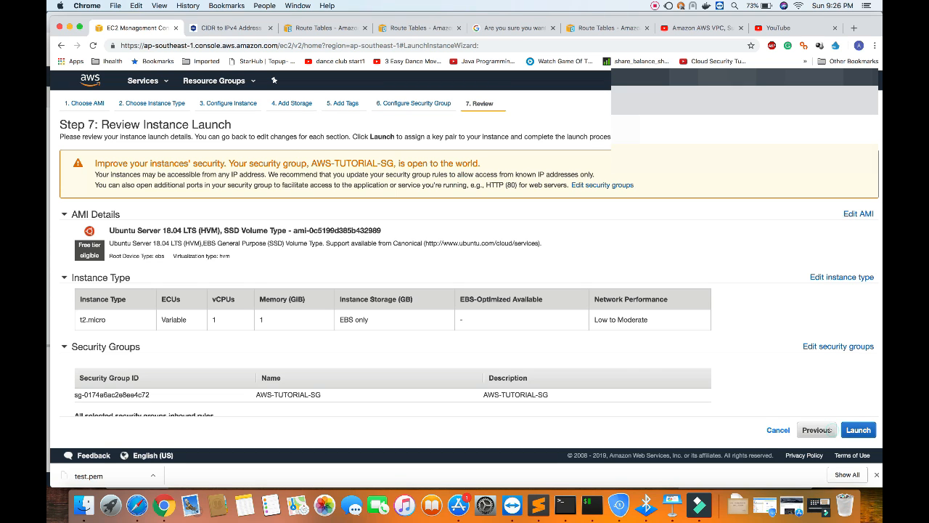
Create a new key pair named AWS-TUTORIAL for the launch and save its private key file in the check folder.
left_click(858, 430)
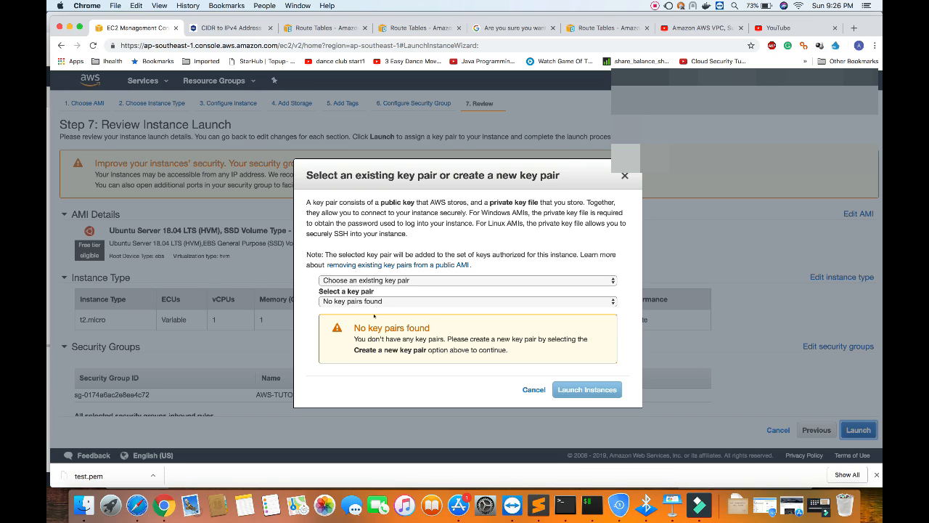
left_click(361, 281)
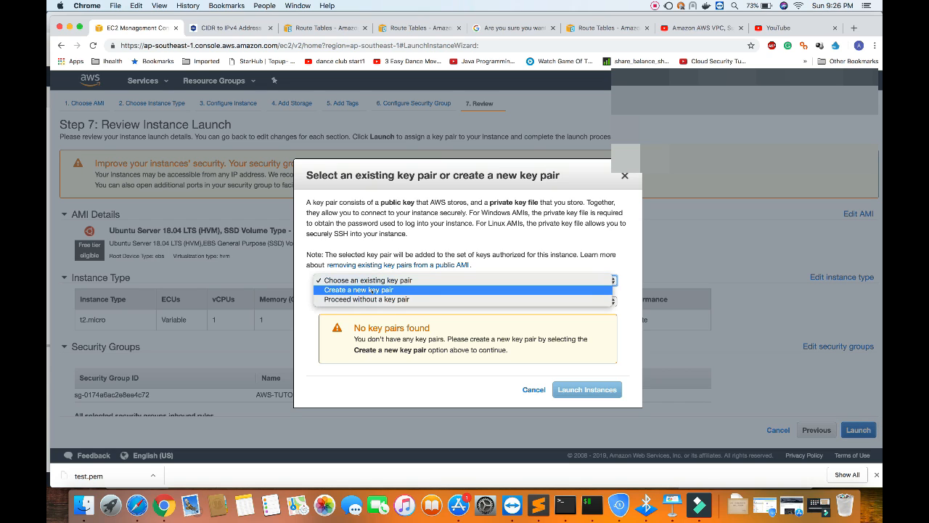
left_click(374, 291)
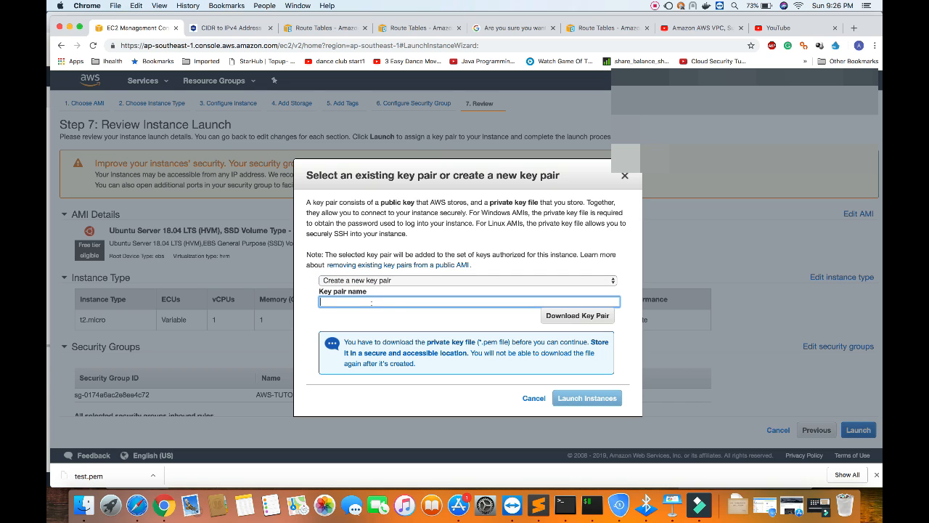
type("AWS-TUTORIAL")
left_click(566, 315)
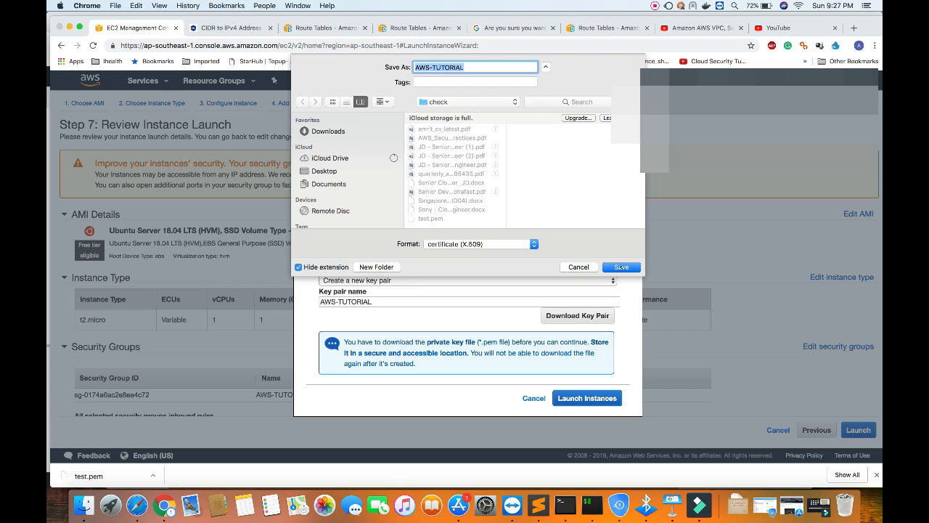
left_click(621, 267)
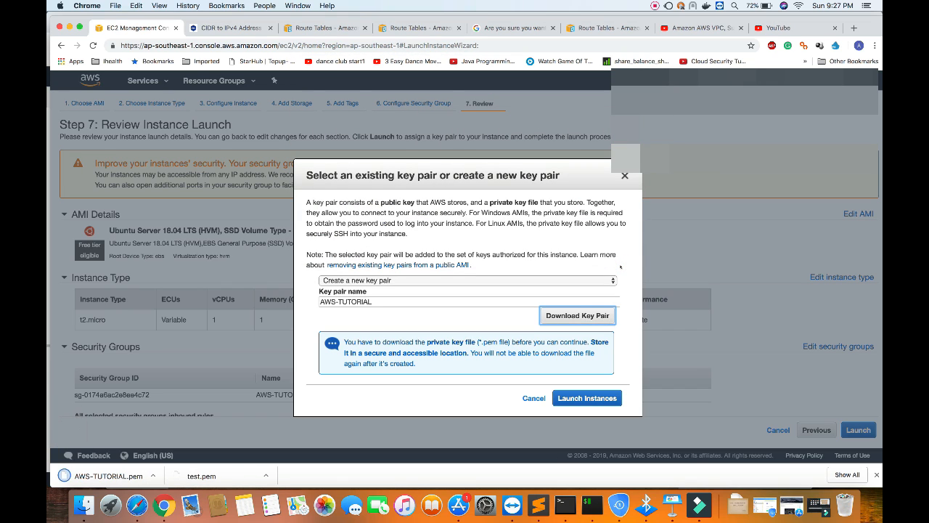
Launch the instance and open its entry in the EC2 instances list.
left_click(587, 398)
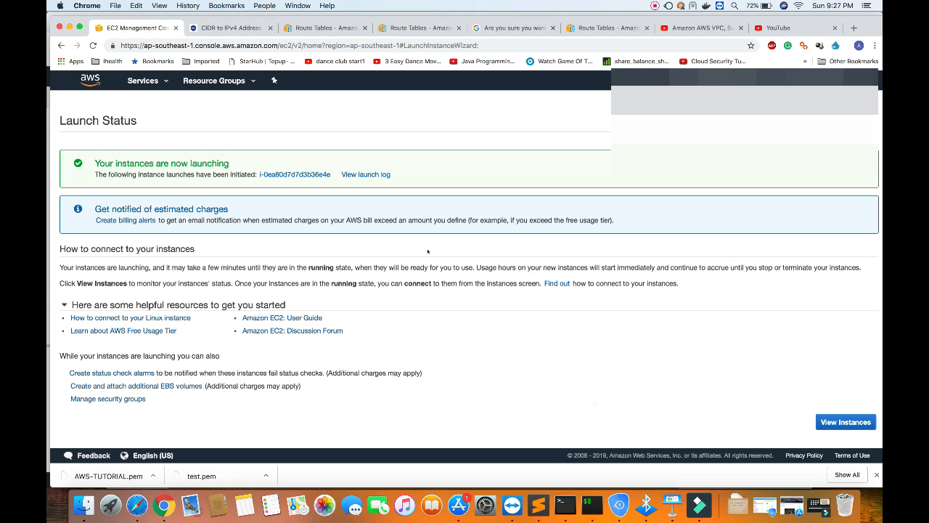
left_click(285, 176)
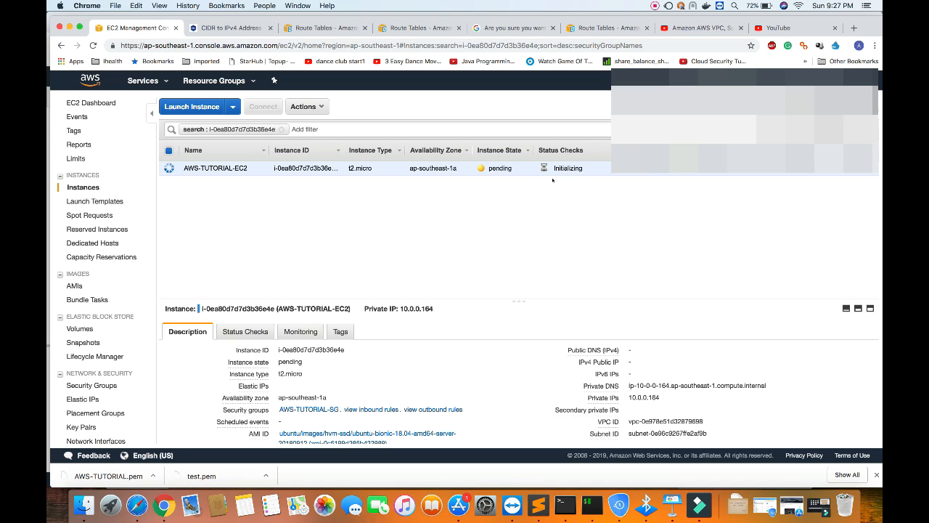
Switch to Terminal and list the check folder's files with ls -ltr to look for the downloaded key.
key("super+Tab")
key("super+Tab")
key("super+Tab")
key("super+Tab")
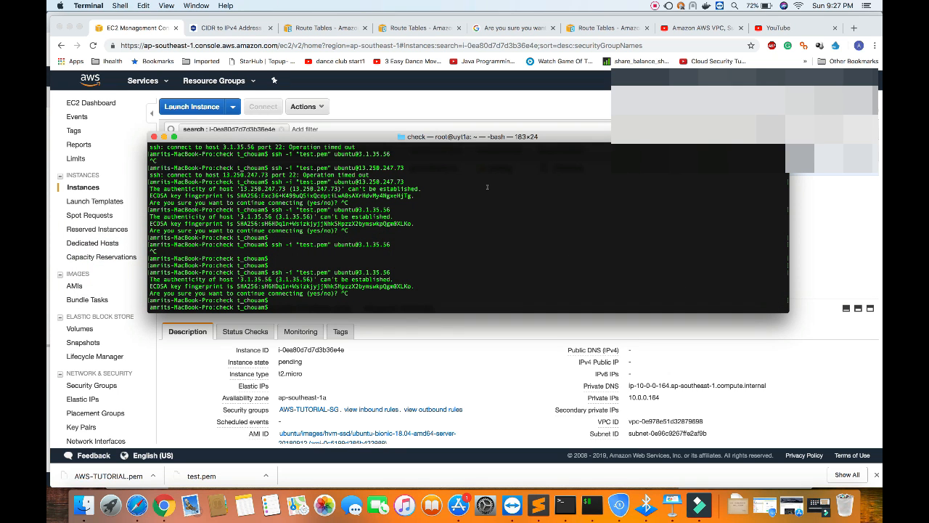
type("ls")
key("BackSpace")
key("BackSpace")
key("BackSpace")
type("ls -ltr")
key("Return")
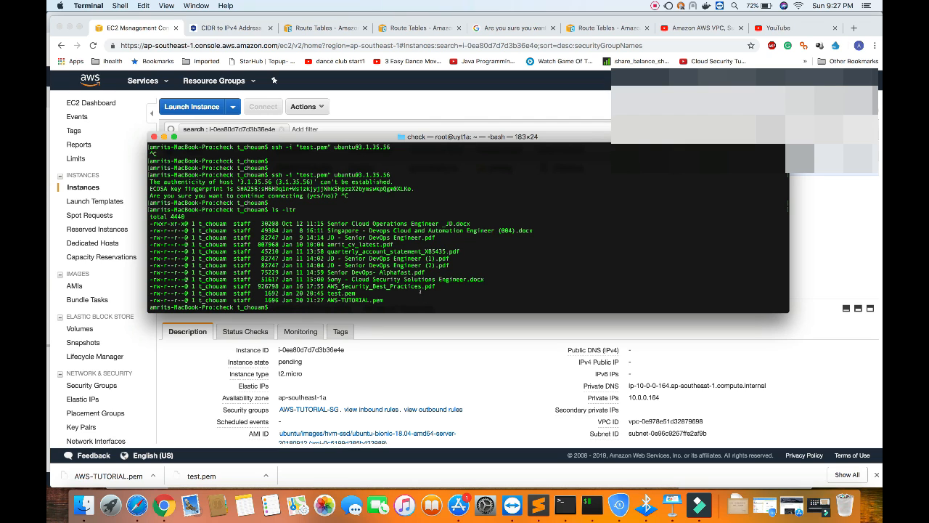
Switch back to Chrome and examine the AWS-TUTORIAL-EC2 instance's state and IP details in its description.
key("super+Tab")
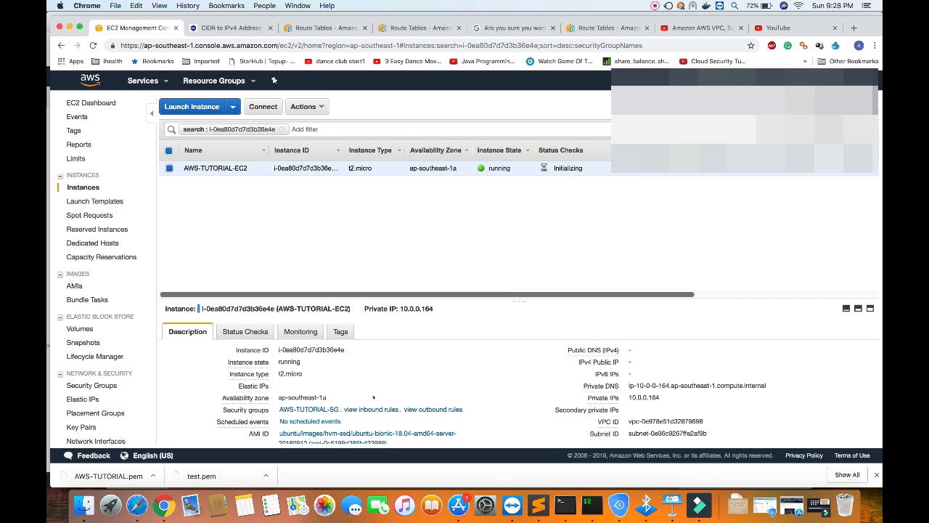
scroll(373, 392, "down", 5)
scroll(374, 363, "up", 5)
scroll(402, 365, "down", 1)
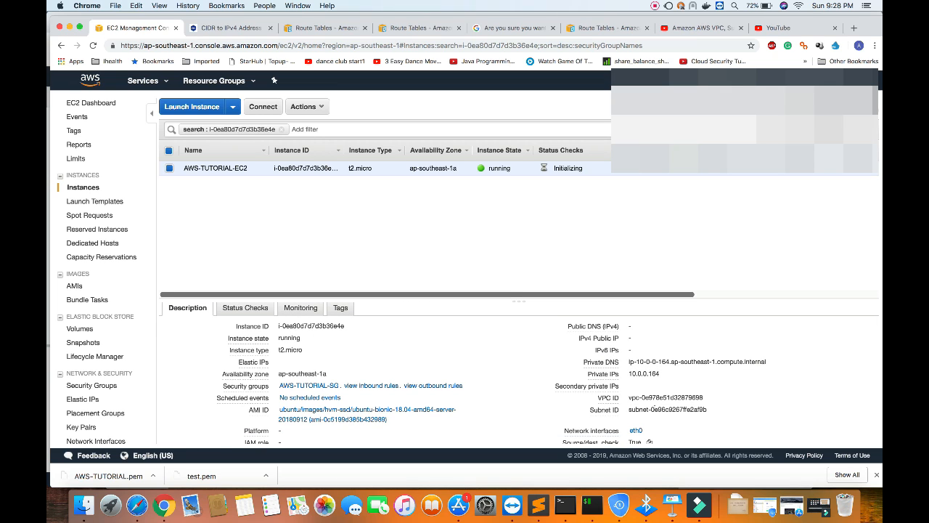
Examine the instance's private DNS, private IP, key pair name and monitoring type in its description.
left_click_drag(628, 361, 766, 362)
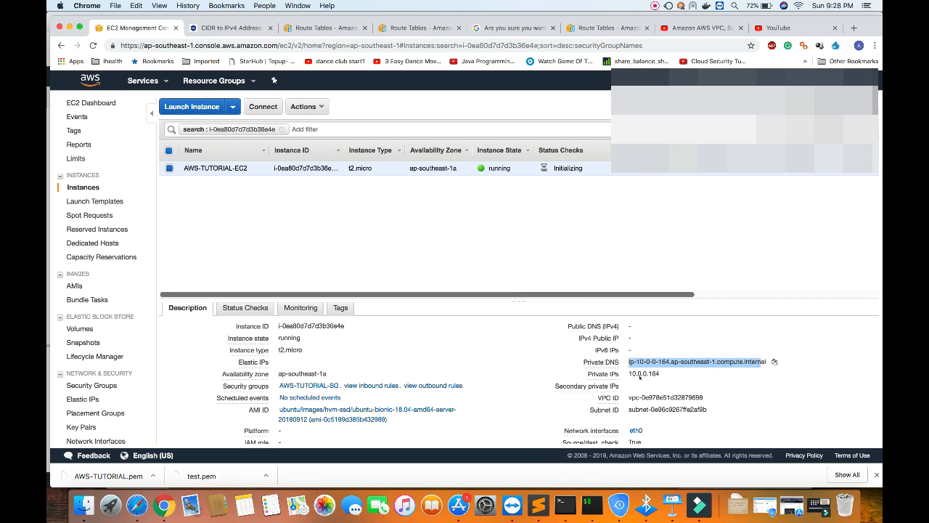
left_click_drag(628, 373, 659, 373)
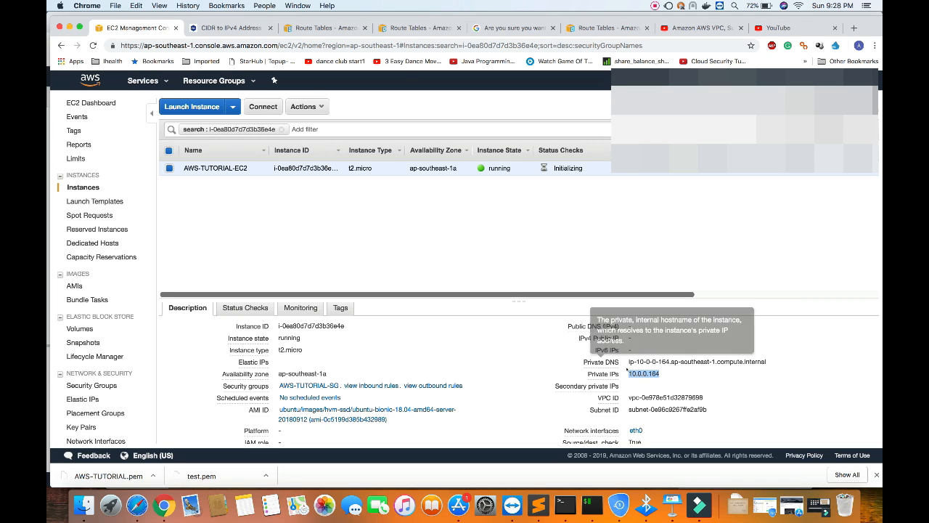
left_click(639, 373)
double_click(640, 373)
scroll(499, 357, "down", 5)
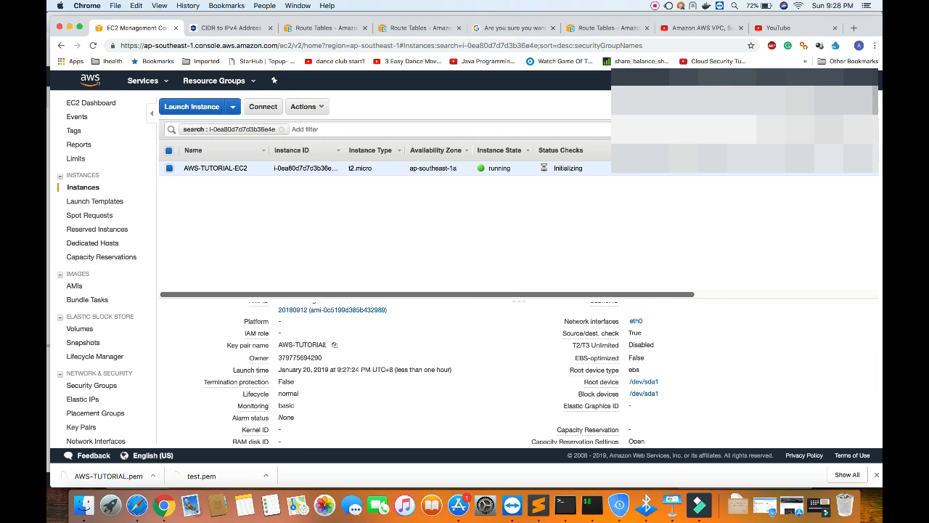
left_click_drag(325, 345, 279, 344)
left_click_drag(296, 406, 280, 406)
scroll(411, 413, "down", 3)
scroll(411, 414, "up", 5)
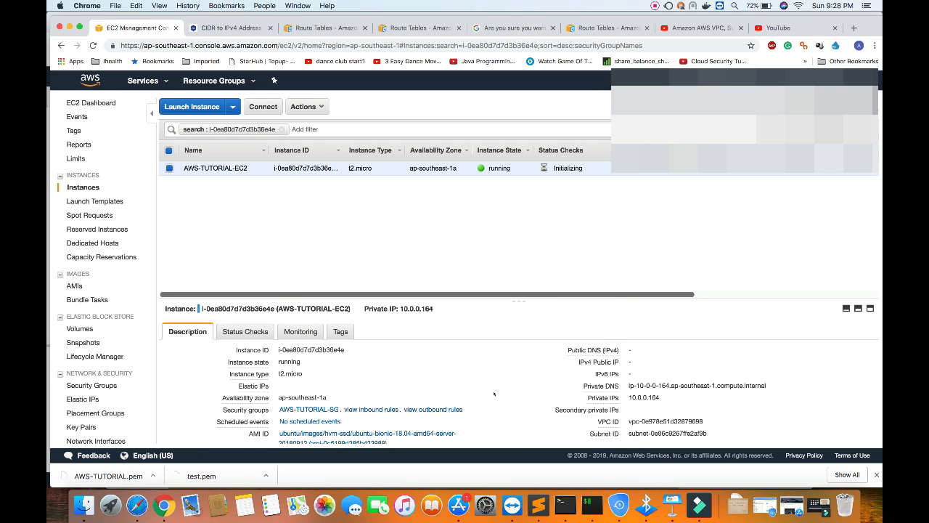
Review the instance's status checks, CloudWatch monitoring graphs and tags, then return to its status checks.
left_click(253, 333)
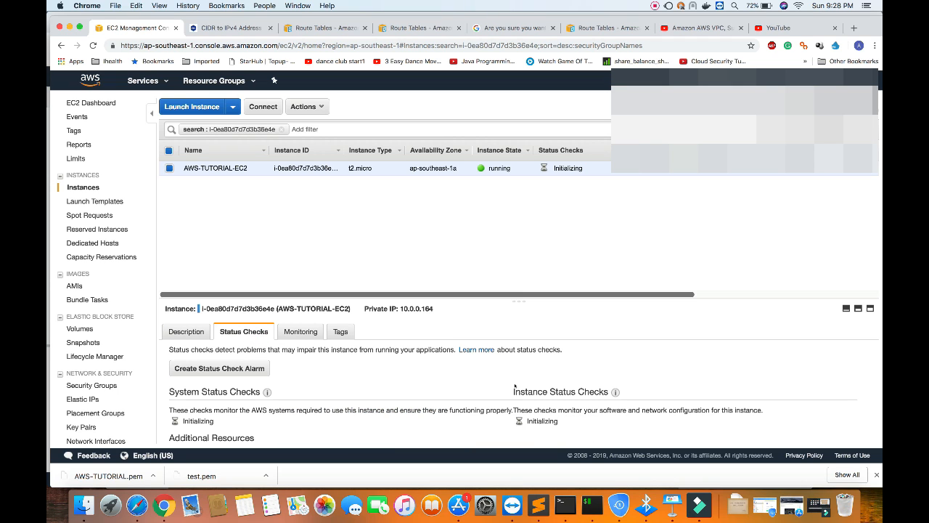
scroll(501, 407, "down", 1)
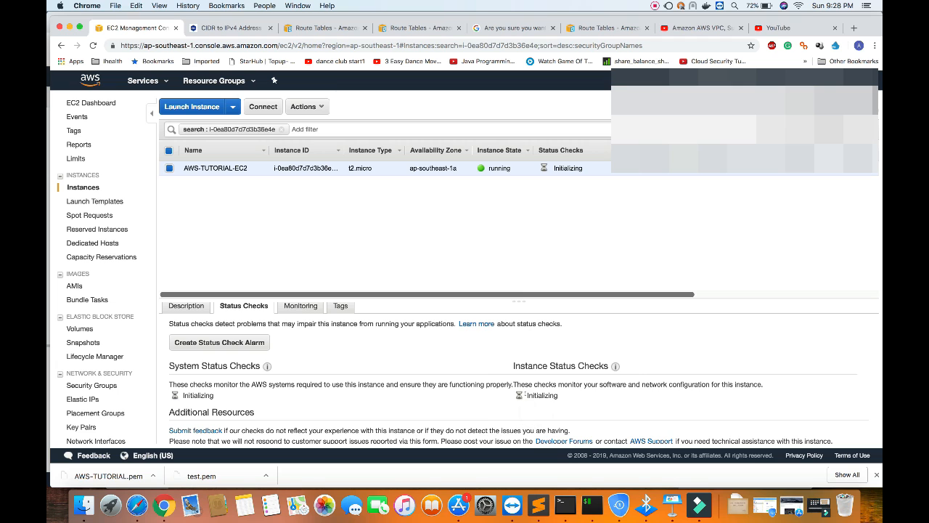
left_click(301, 306)
scroll(341, 379, "down", 2)
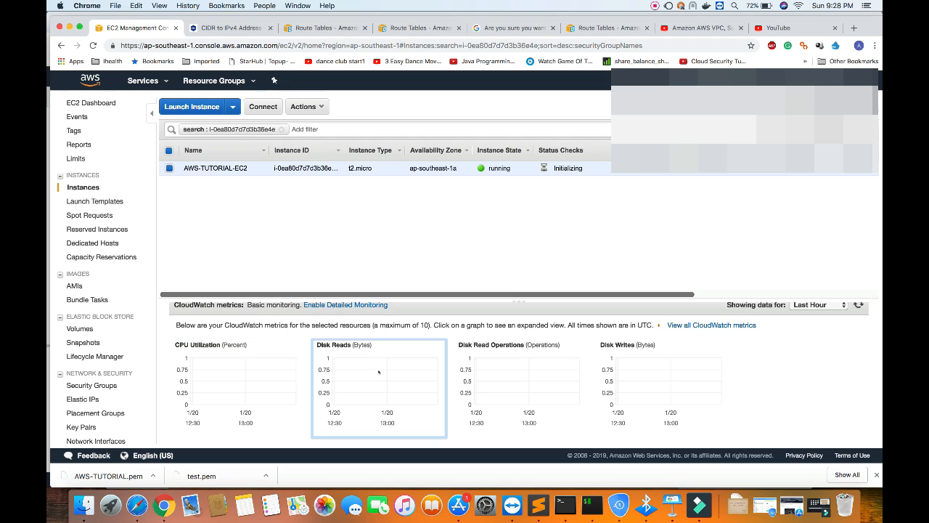
scroll(486, 368, "down", 6)
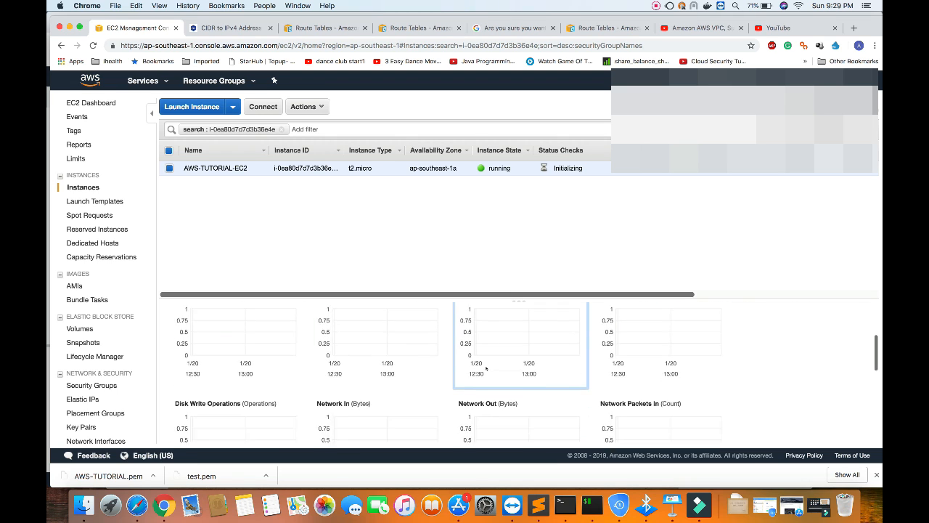
scroll(391, 381, "down", 4)
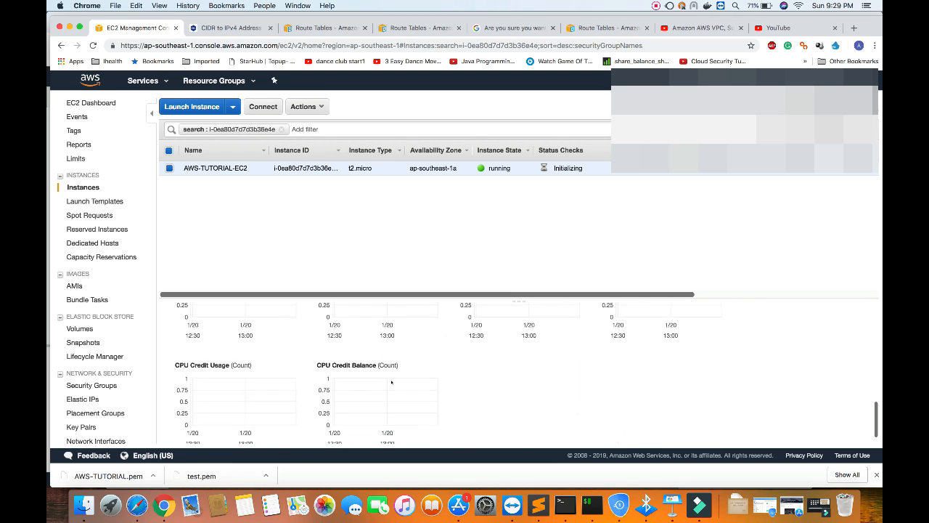
scroll(391, 381, "up", 9)
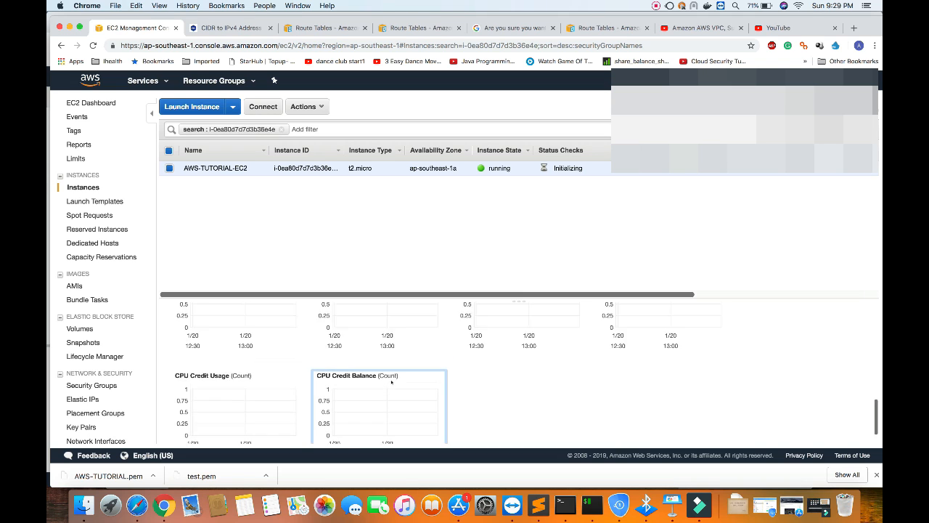
scroll(391, 381, "up", 2)
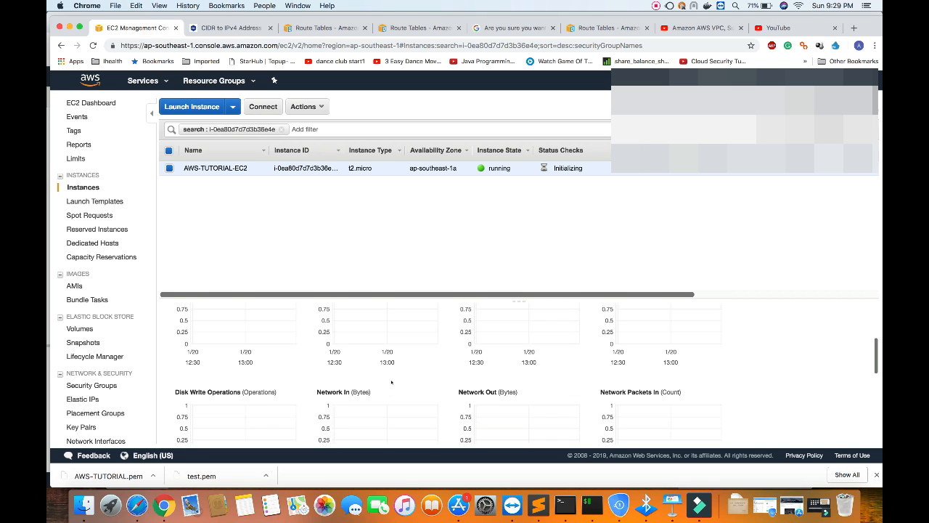
scroll(391, 381, "up", 10)
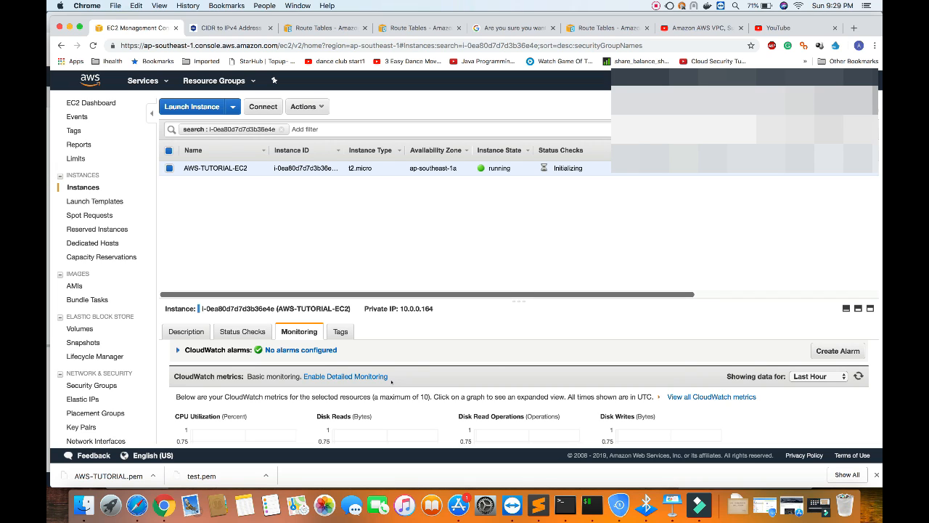
left_click(338, 331)
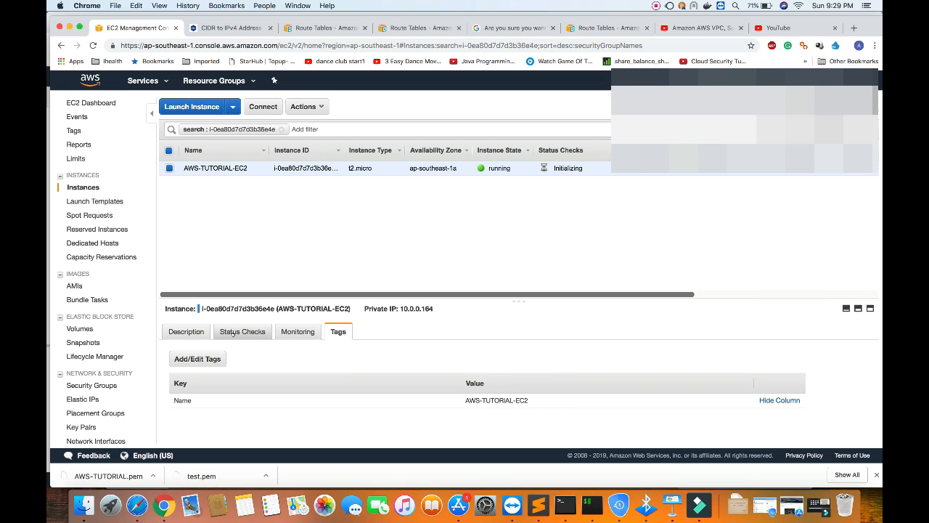
left_click(243, 331)
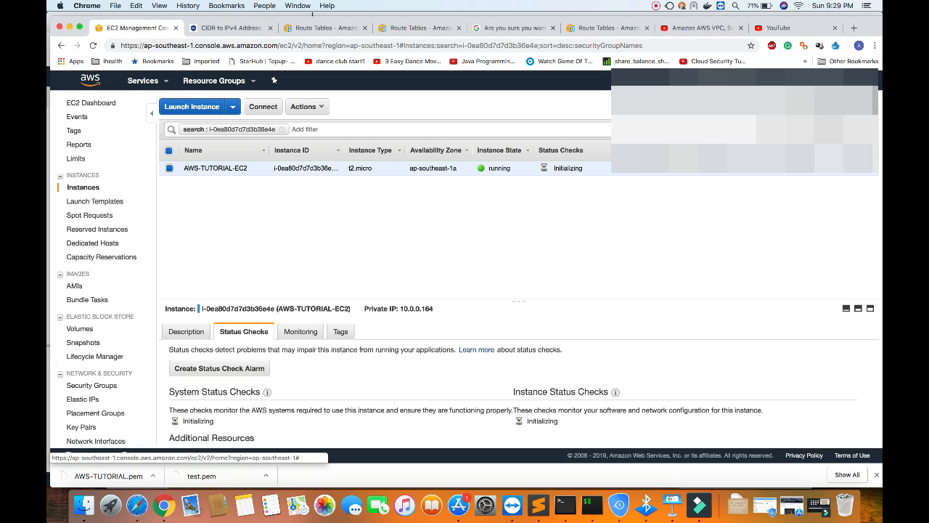
Close the extra browser tabs, keeping only the AWS console and the CIDR calculator, and return to the AWS console.
left_click(148, 82)
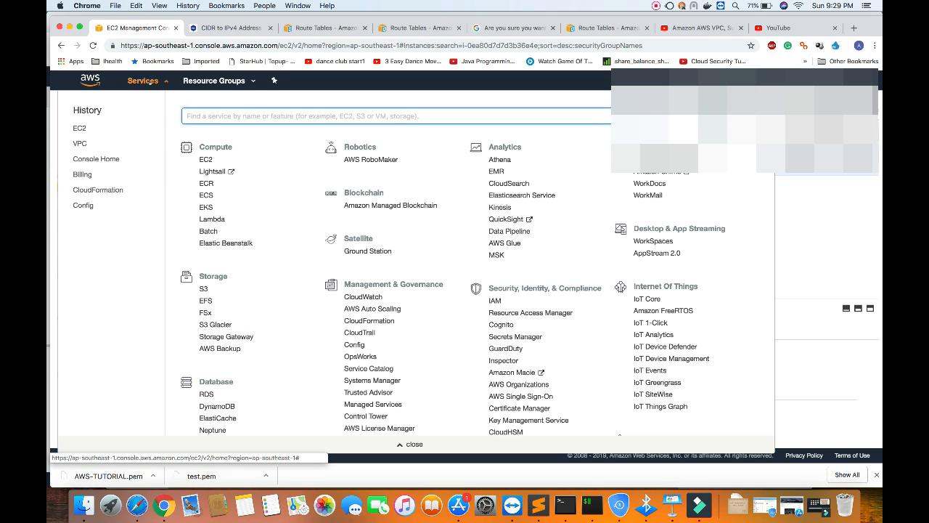
left_click(365, 28)
left_click(365, 27)
left_click(365, 27)
left_click(364, 27)
left_click(363, 28)
left_click(363, 29)
left_click(362, 29)
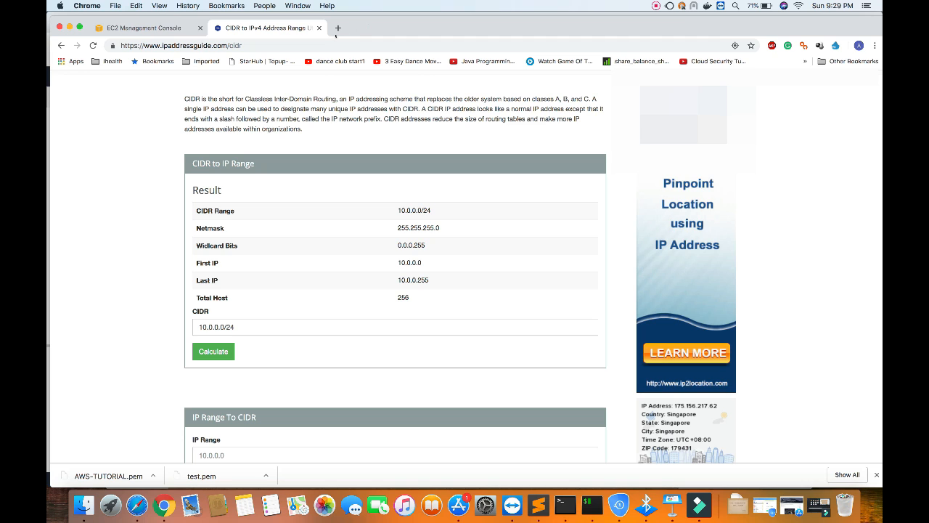
left_click(165, 31)
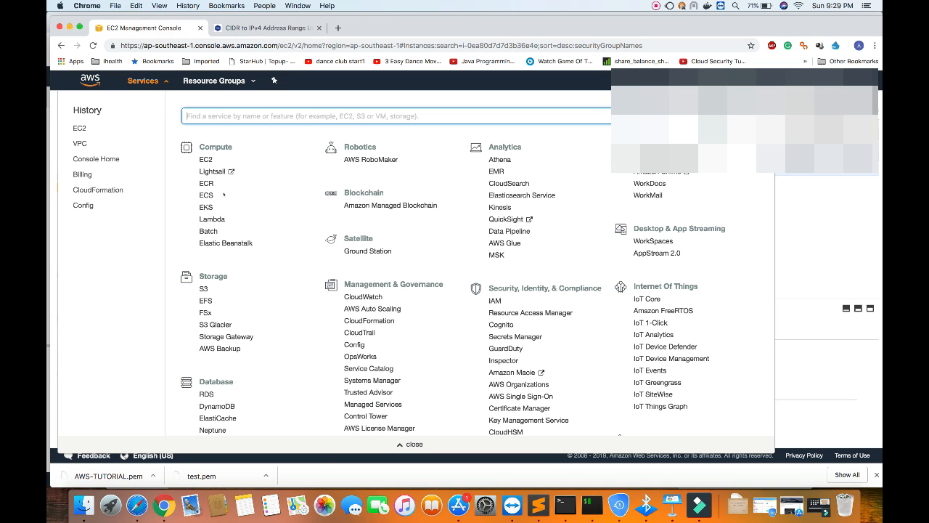
Go to the VPC service's network ACLs and open the inbound rules of AWS-TUTORIAL-NACL for editing.
left_click(80, 143)
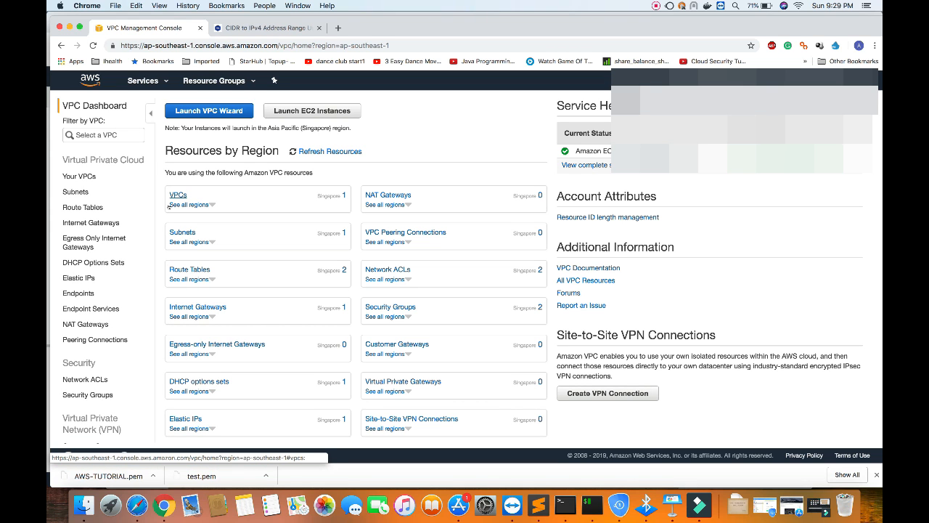
left_click(86, 379)
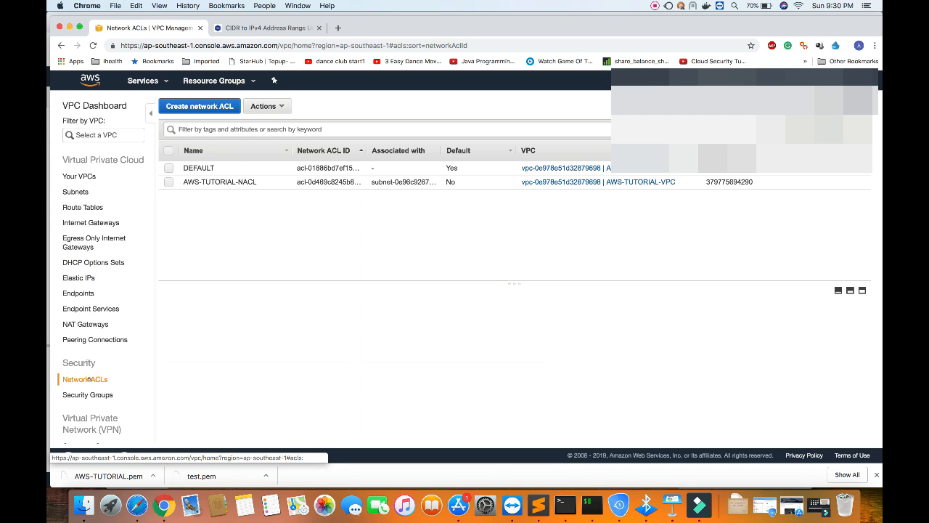
left_click(169, 181)
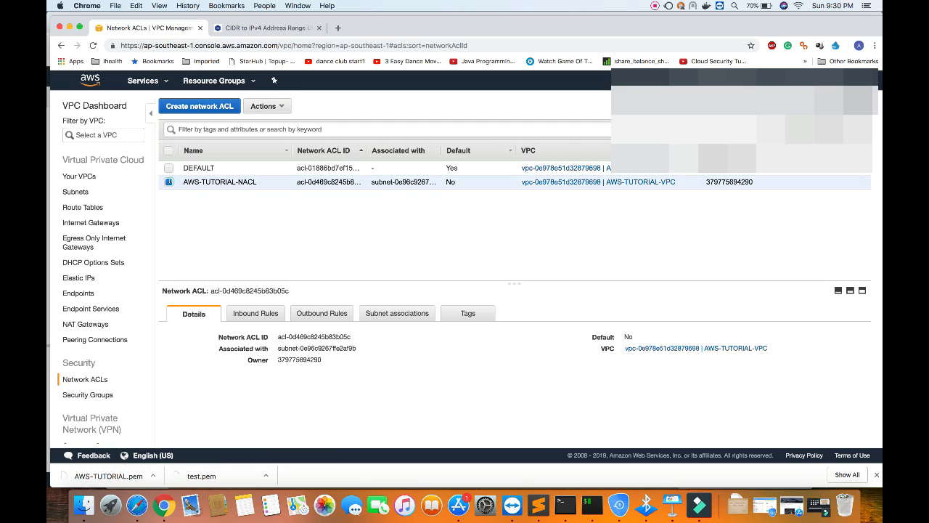
left_click(255, 312)
left_click(213, 339)
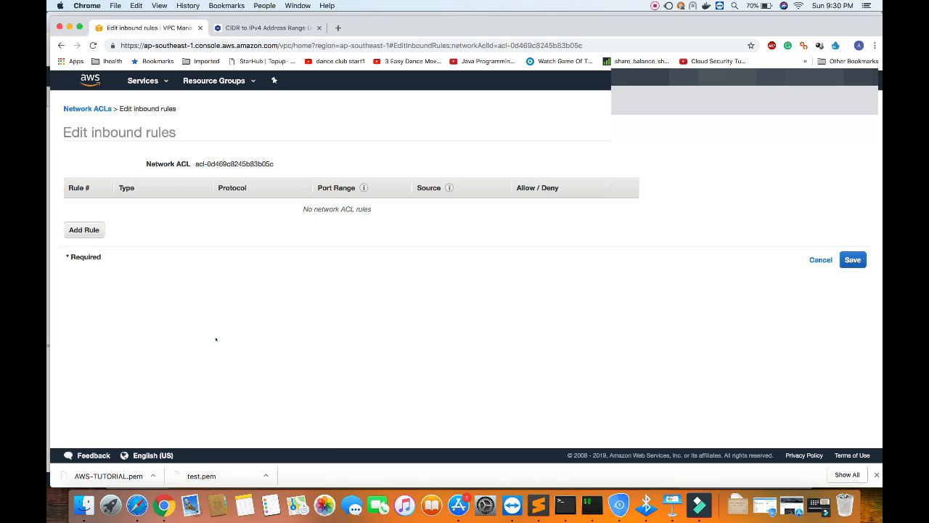
Add inbound rule 1 allowing ALL Traffic from 0.0.0.0/0 to the network ACL and save it.
left_click(85, 229)
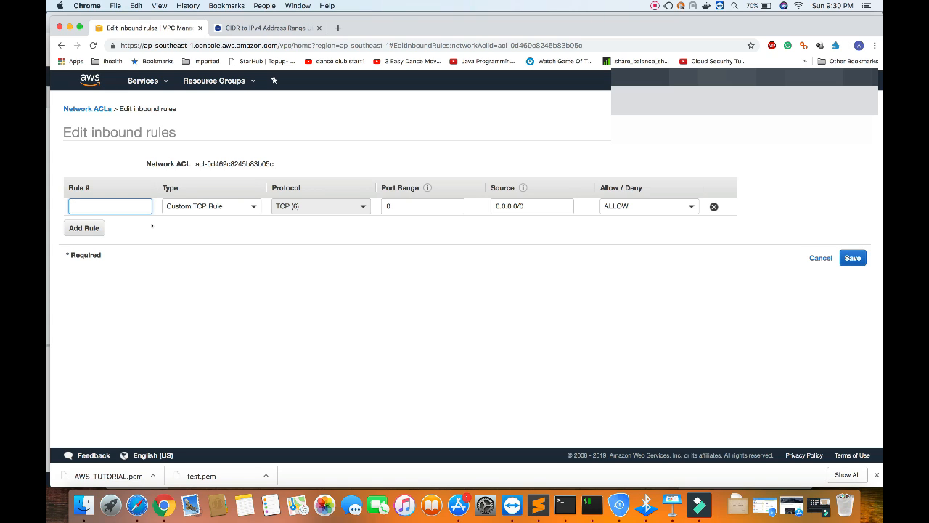
type("100")
key("BackSpace")
key("BackSpace")
left_click(233, 205)
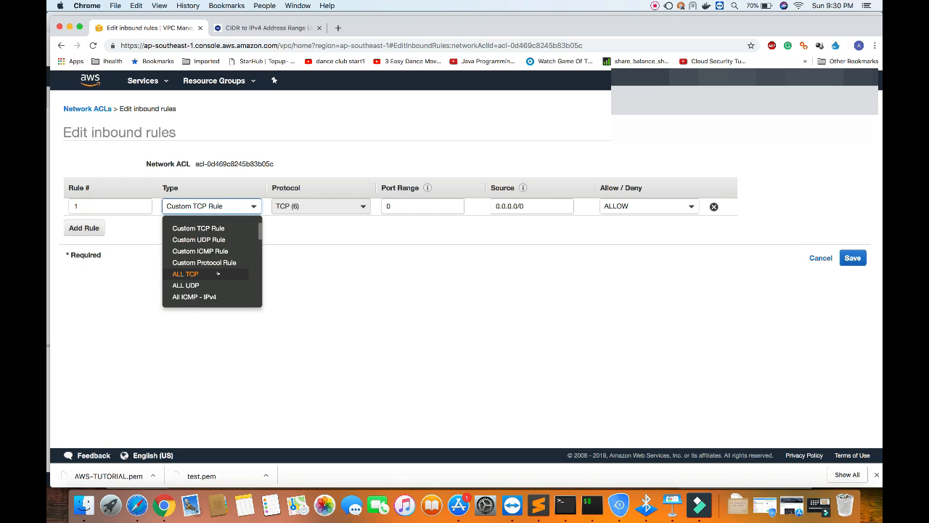
scroll(218, 273, "down", 3)
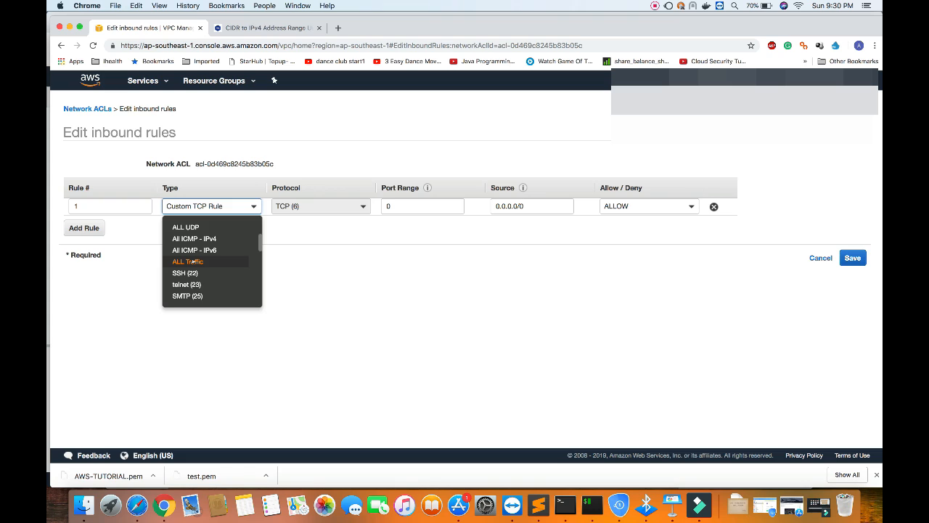
left_click(193, 261)
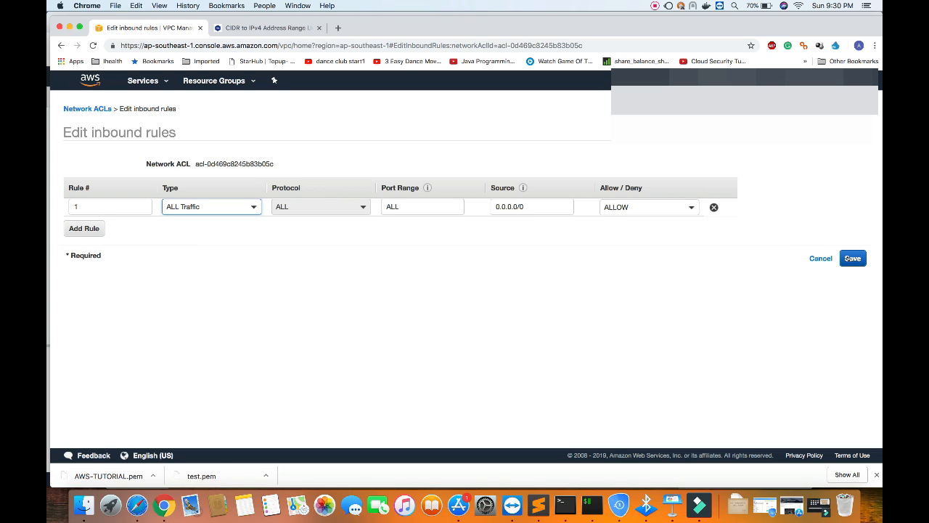
left_click(849, 258)
Add outbound rule 1 allowing ALL Traffic to 0.0.0.0/0 to AWS-TUTORIAL-NACL and save it.
left_click(323, 314)
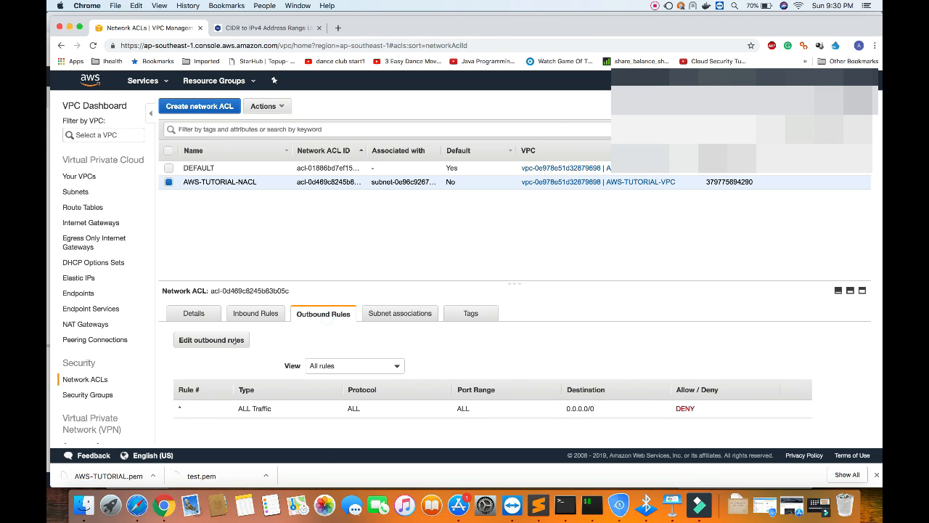
left_click(210, 339)
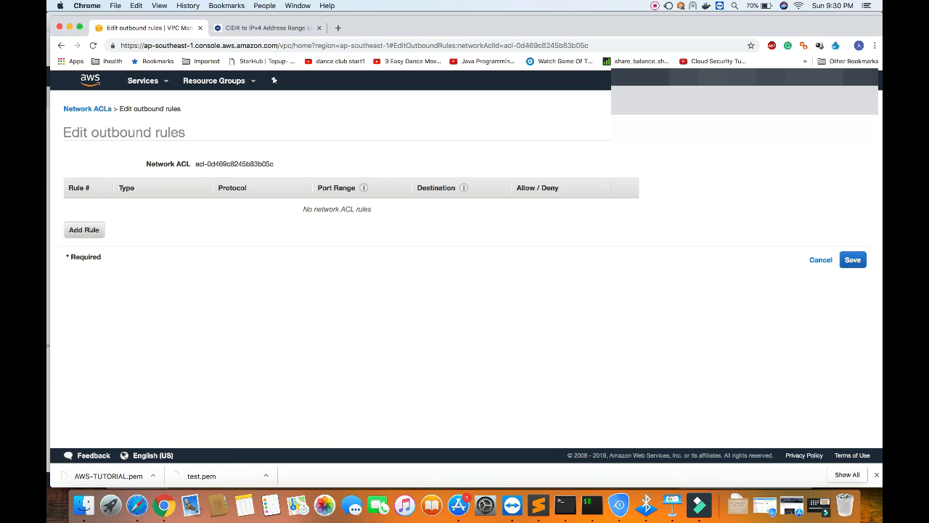
left_click(88, 229)
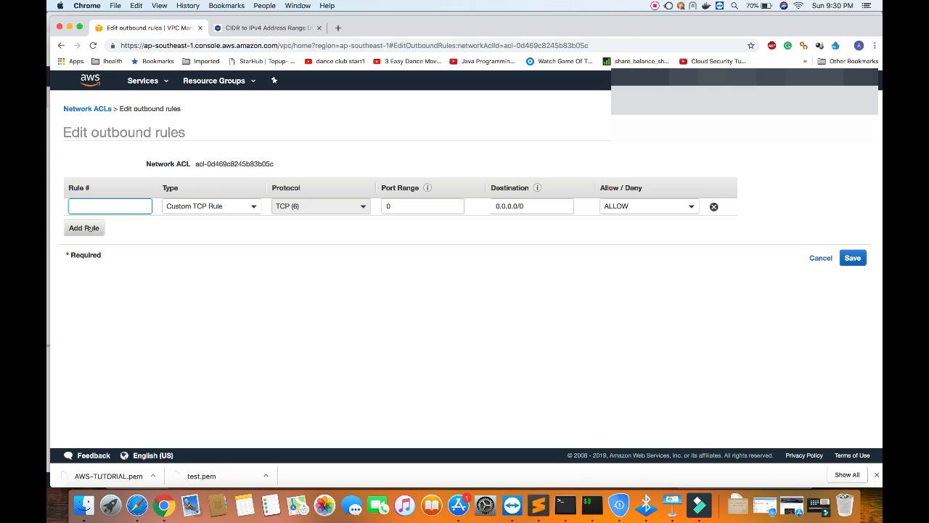
type("1")
left_click(214, 206)
scroll(210, 261, "down", 2)
scroll(188, 262, "down", 1)
left_click(193, 265)
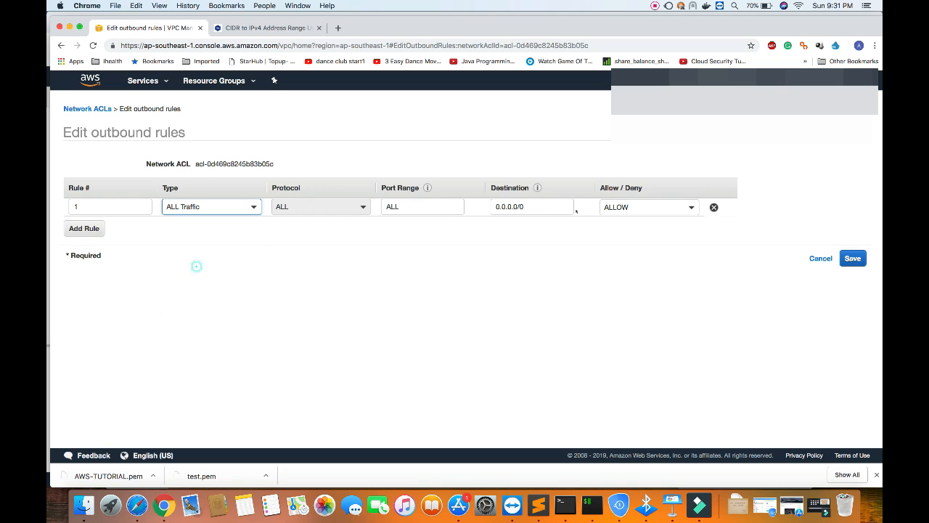
left_click(852, 257)
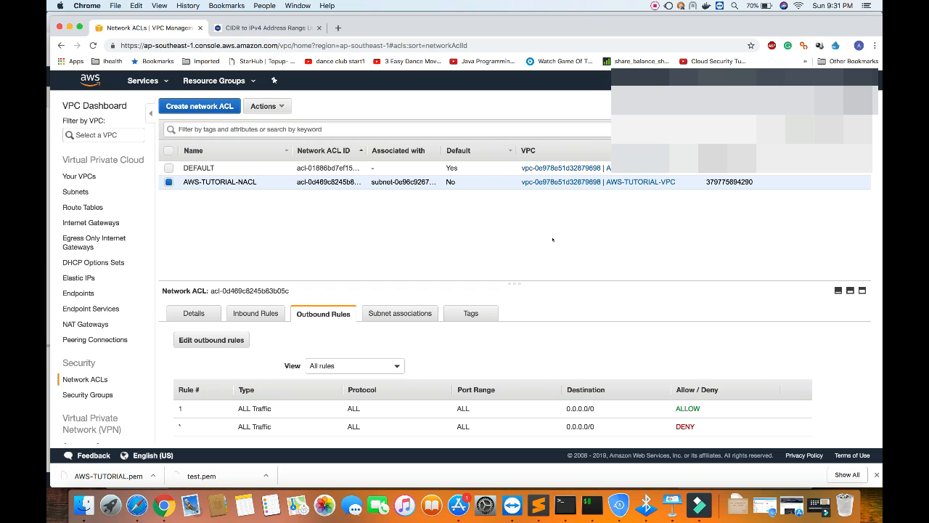
Return to the running EC2 instances and check the system and instance status checks of AWS-TUTORIAL-EC2.
key("super+Tab")
key("super+Tab")
left_click(143, 80)
left_click(205, 158)
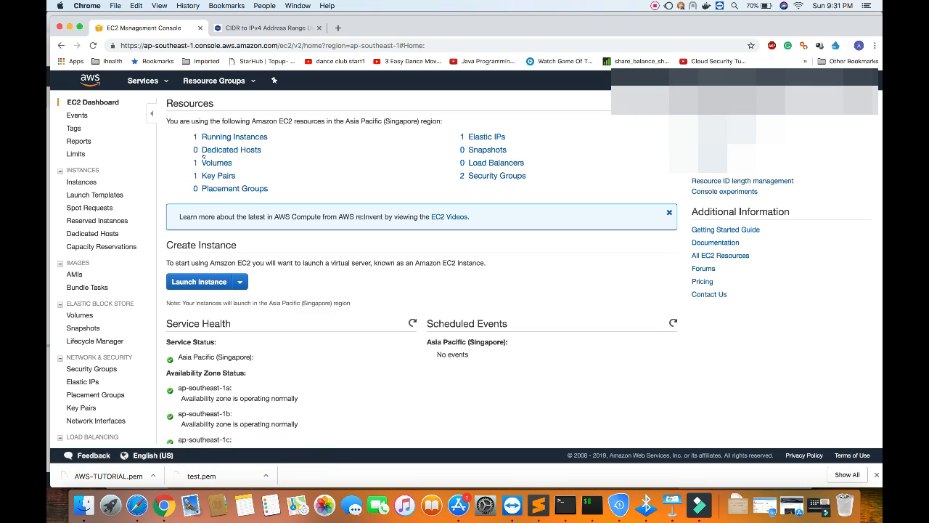
left_click(232, 136)
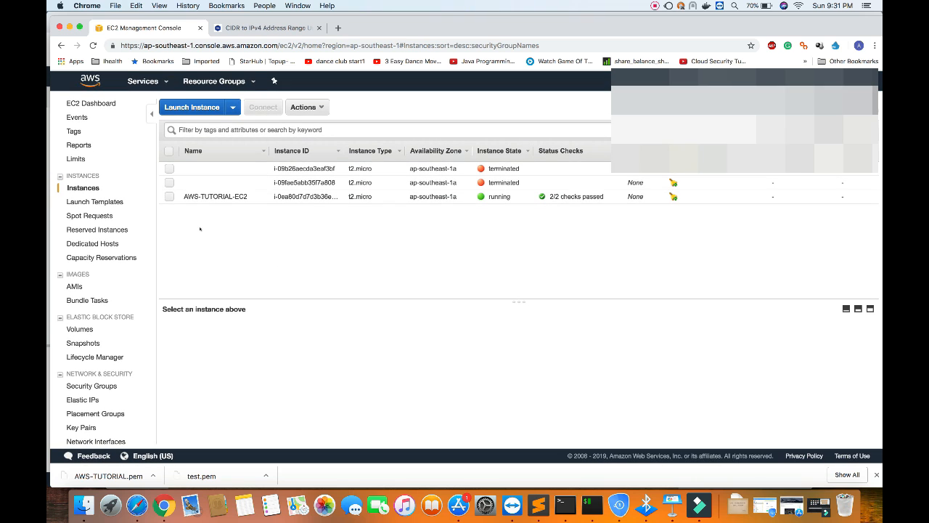
left_click(170, 196)
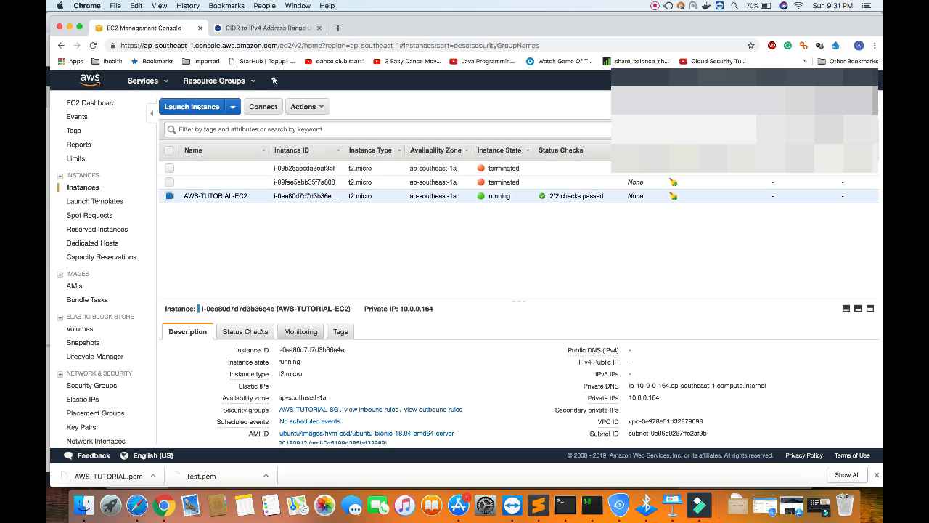
left_click(246, 331)
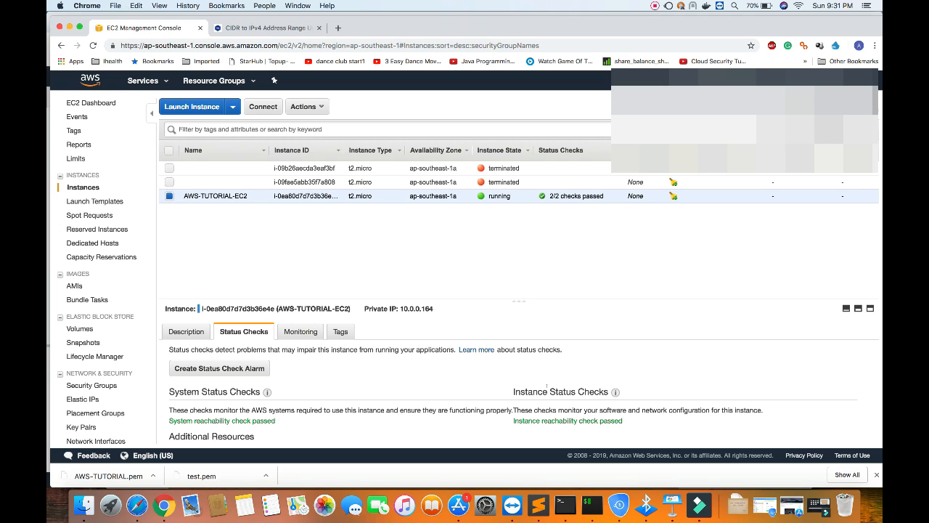
left_click_drag(514, 420, 618, 414)
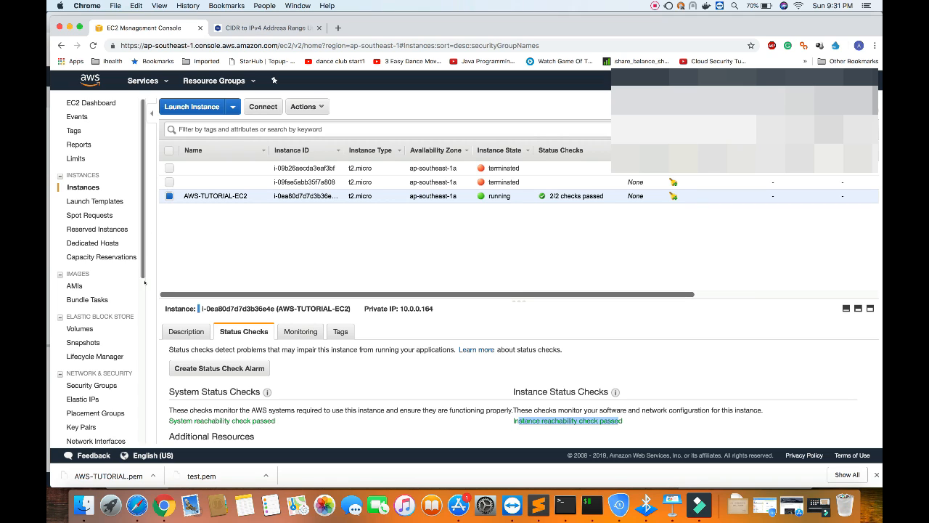
Go to the Elastic IPs list and start associating the address AWS-TUTORIAL-PIP.
scroll(115, 327, "down", 2)
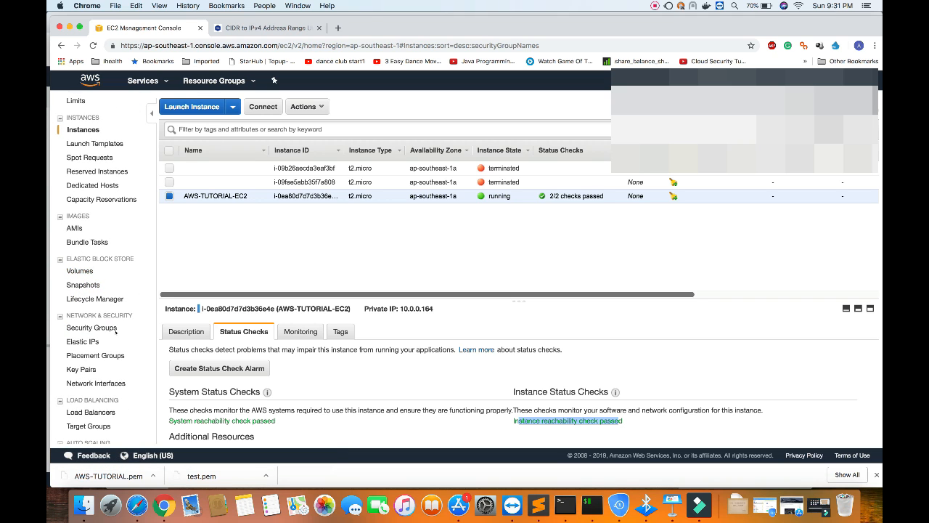
scroll(115, 330, "down", 5)
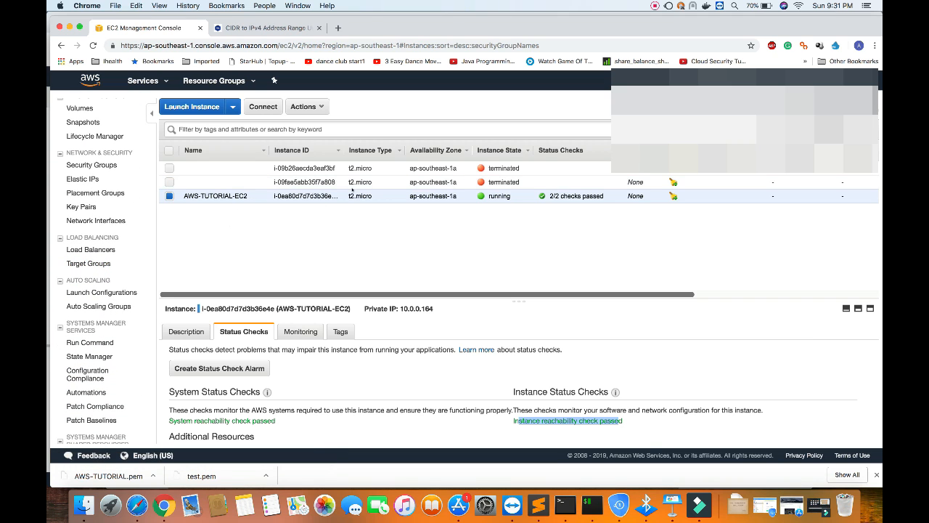
scroll(114, 286, "down", 3)
scroll(112, 286, "up", 3)
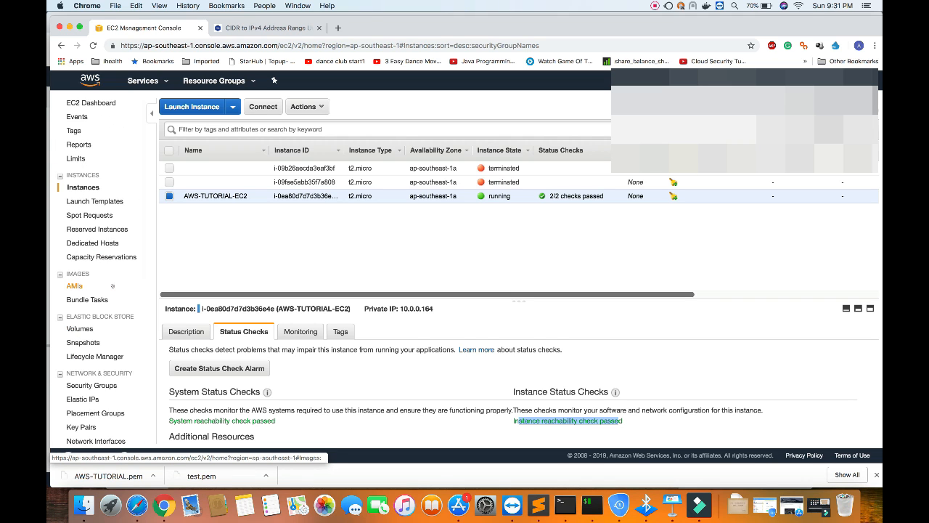
scroll(109, 312, "down", 1)
left_click(90, 378)
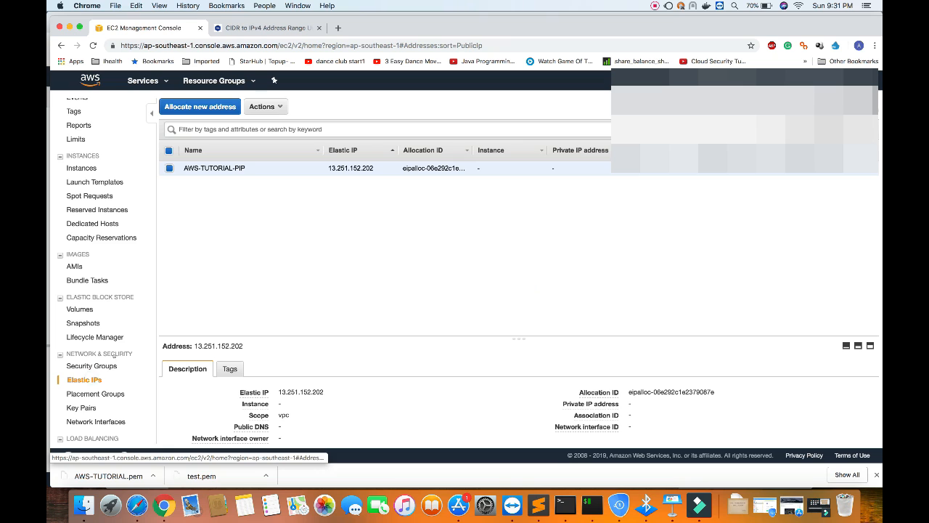
left_click(251, 107)
left_click(271, 135)
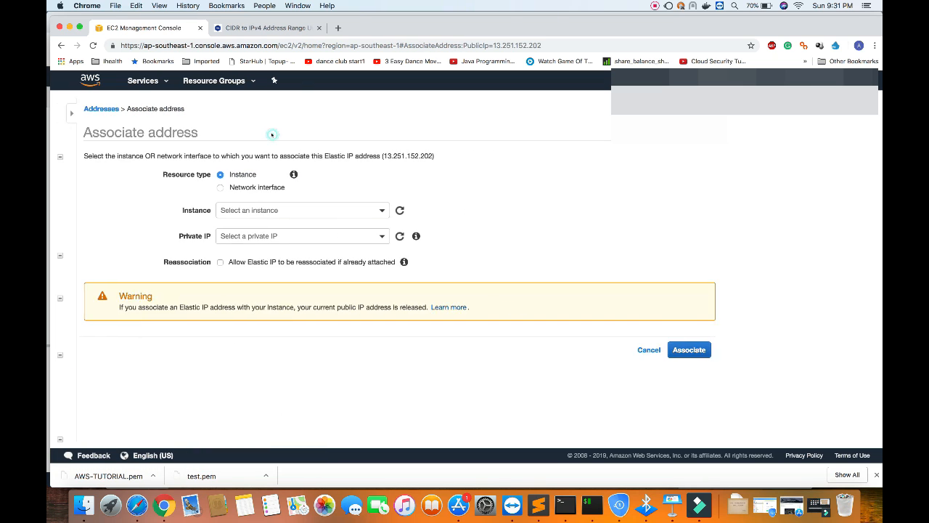
Associate the Elastic IP with the instance AWS-TUTORIAL-EC2 and private IP 10.0.0.164.
left_click(253, 212)
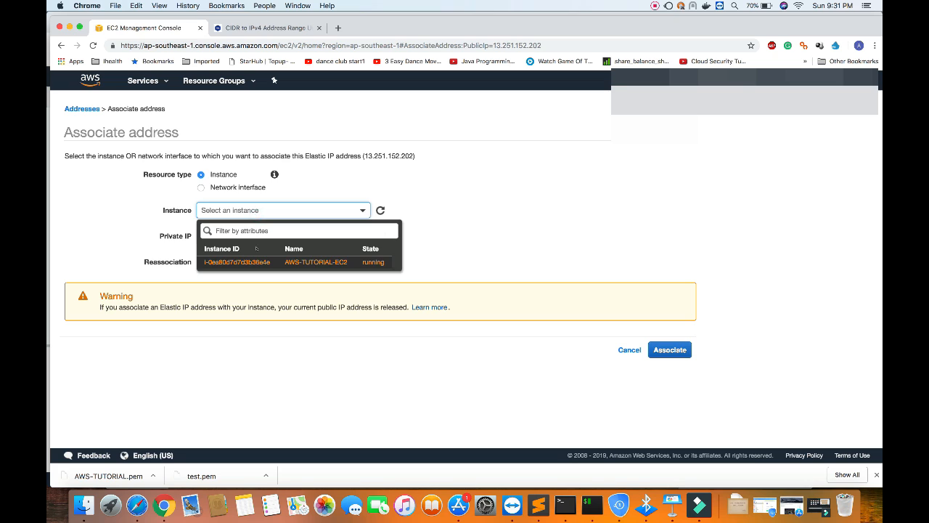
left_click(247, 262)
left_click(239, 237)
left_click(230, 273)
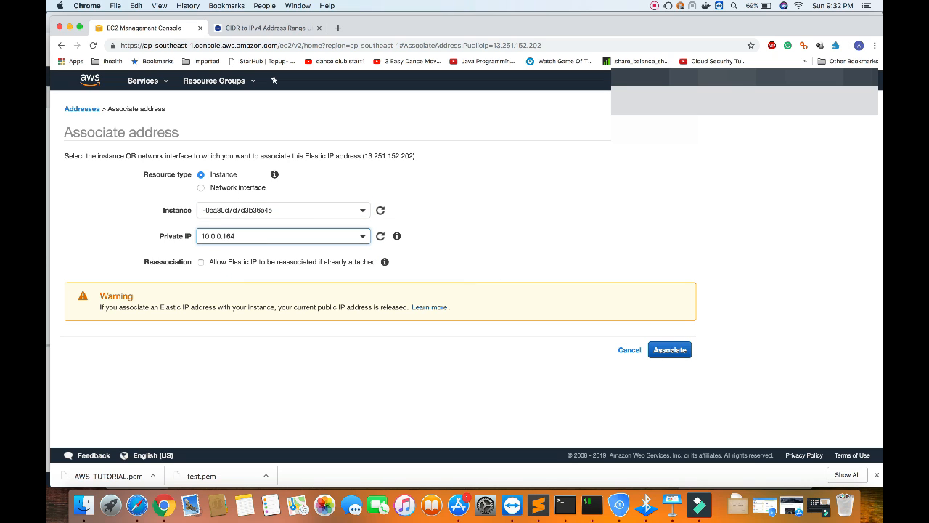
left_click(671, 350)
left_click(516, 194)
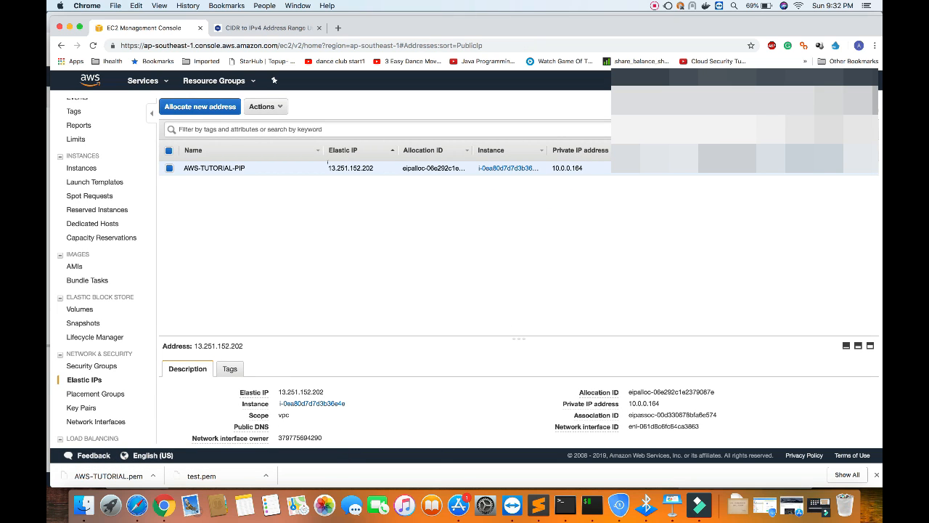
left_click(254, 111)
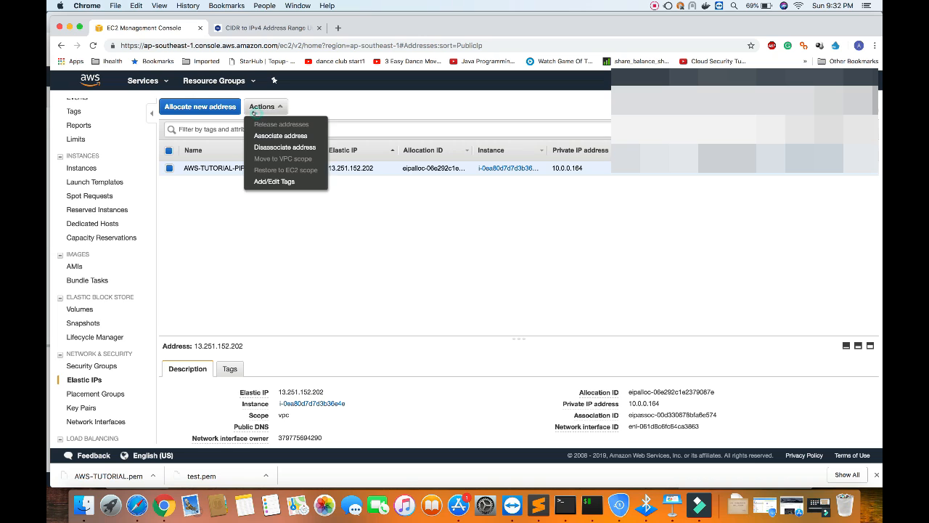
left_click(404, 305)
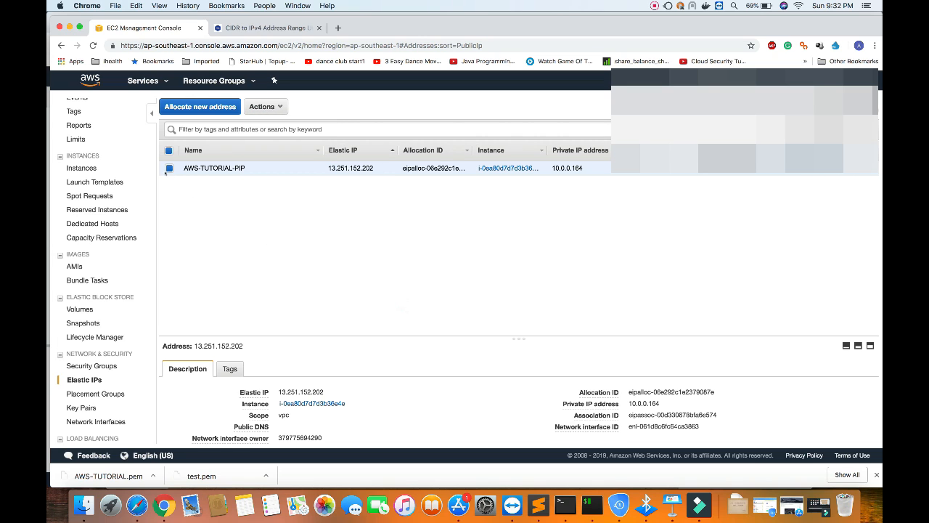
left_click(170, 168)
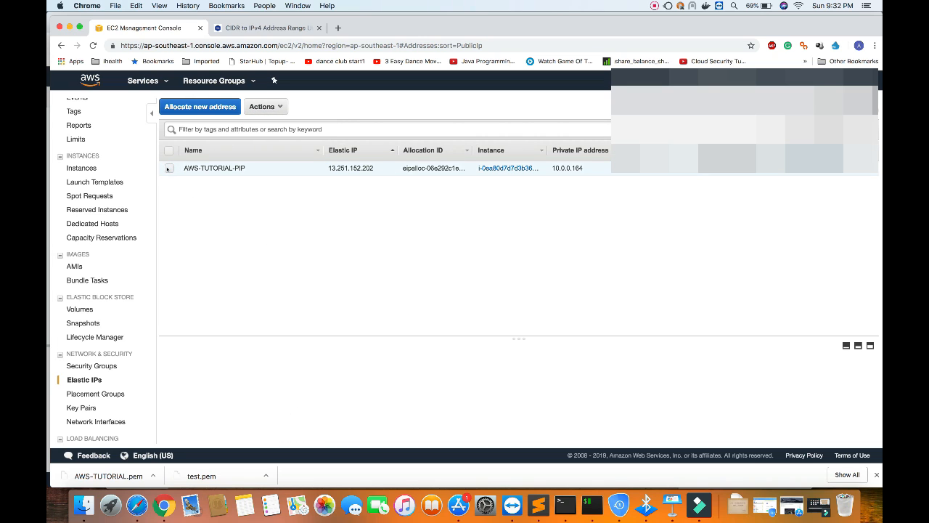
Return to the running instances from the EC2 dashboard and open the connection instructions for AWS-TUTORIAL-EC2.
scroll(90, 120, "up", 1)
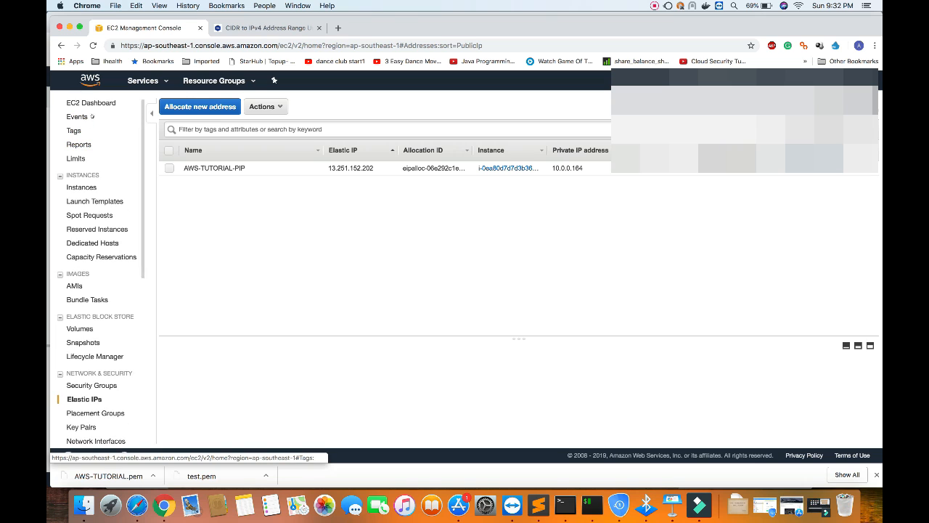
left_click(86, 103)
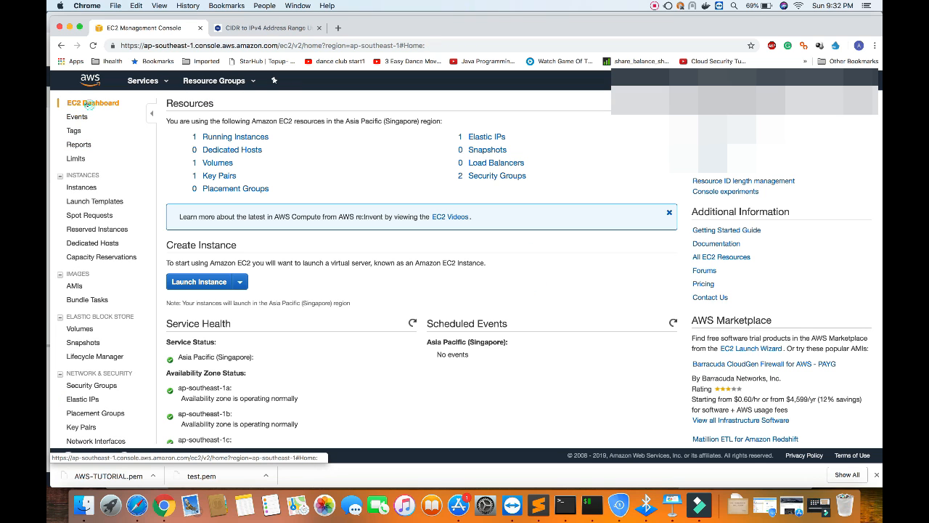
left_click(220, 136)
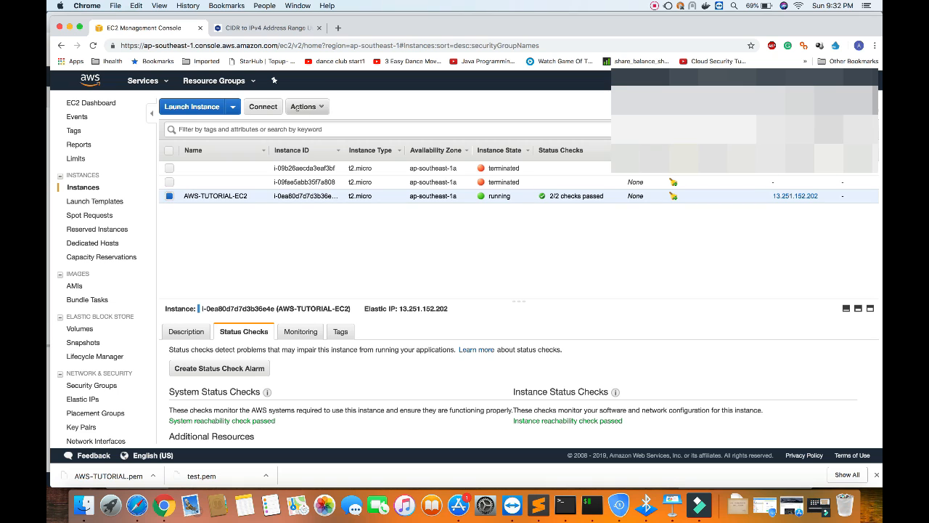
left_click(265, 107)
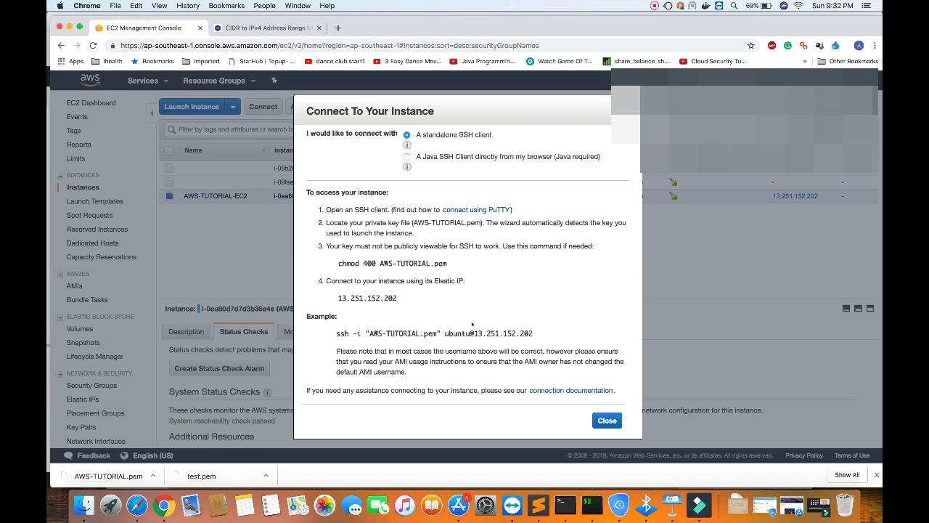
left_click_drag(336, 333, 533, 334)
key("super+c")
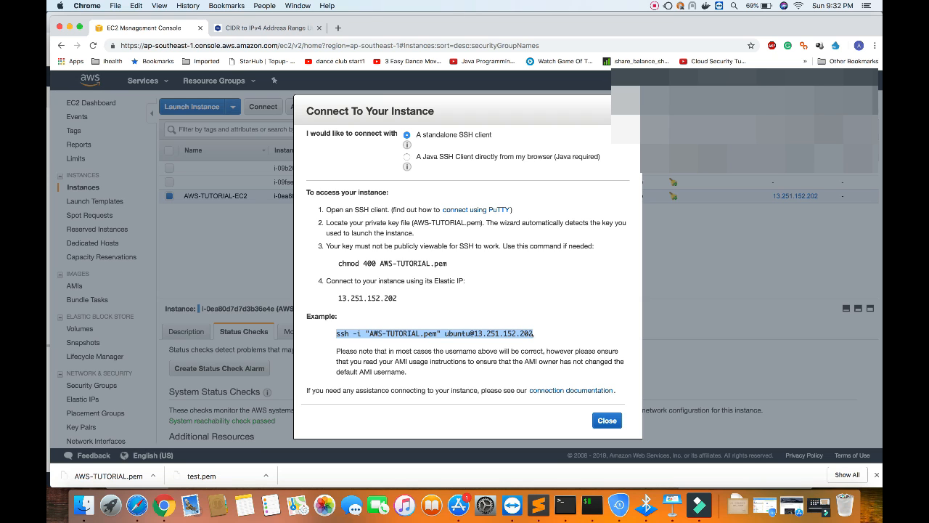
key("super+Tab")
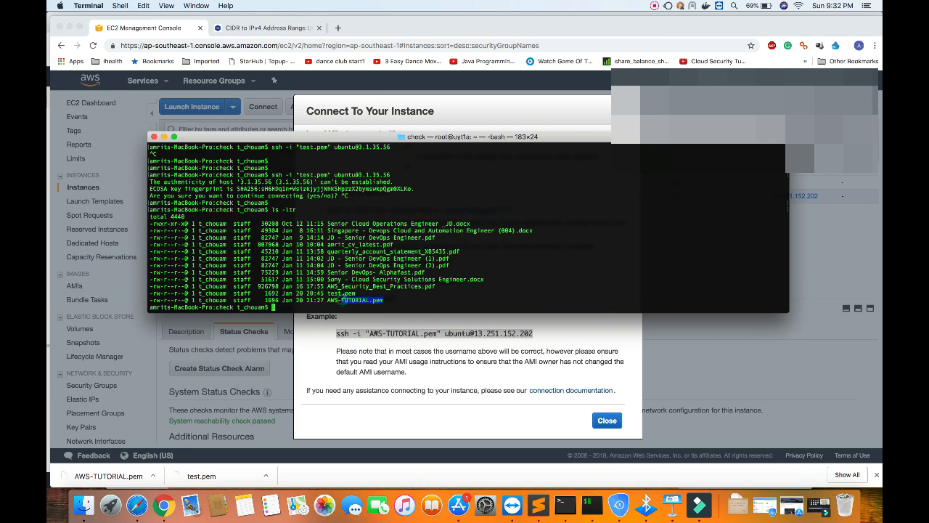
key("super+v")
key("Return")
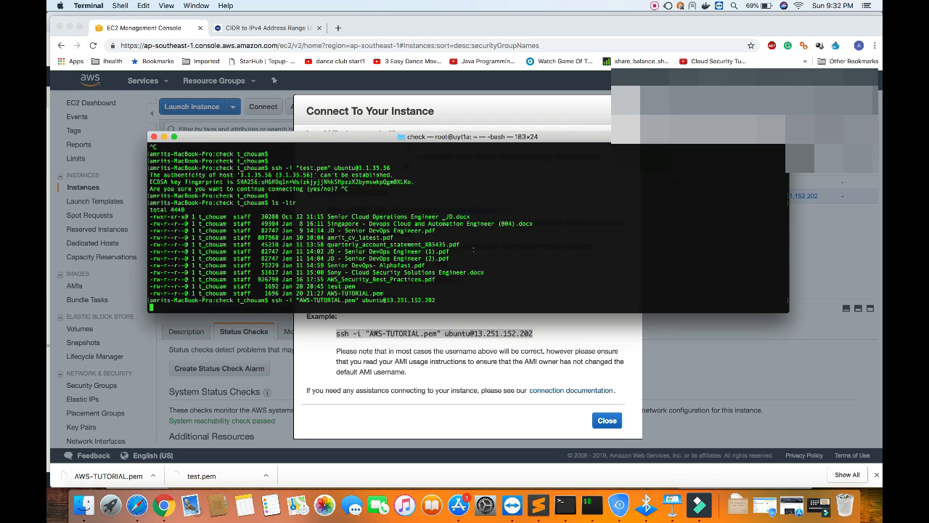
type("yes")
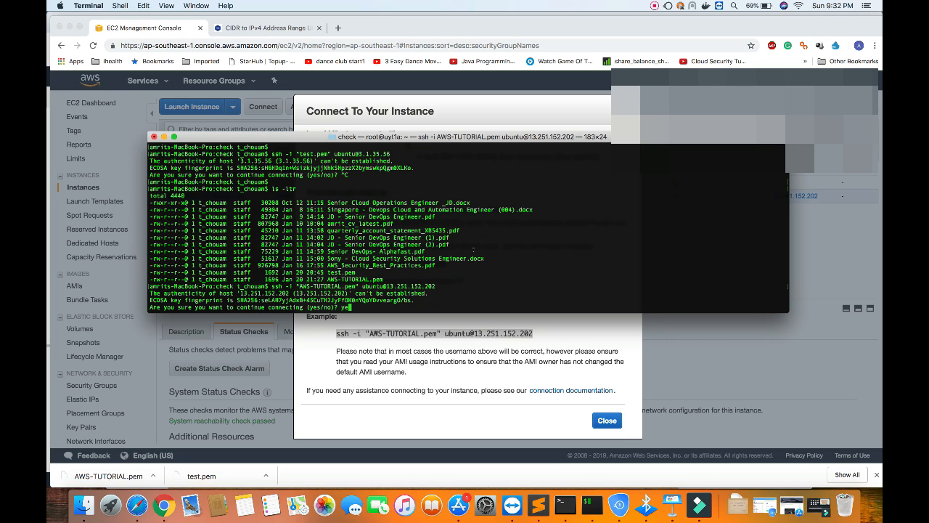
key("Return")
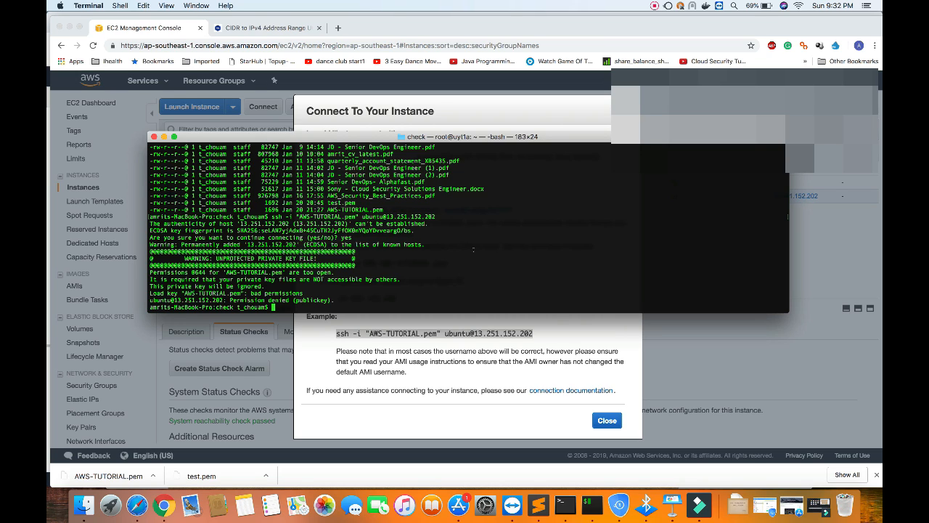
Change to the home directory with cd and print the working directory with pwd.
type("cd ../")
key("BackSpace")
key("BackSpace")
key("Return")
type("pwd")
key("Return")
Enter the .ssh folder, list its files with ls -ltr and open known_hosts in vi.
type("cd .ssh/")
key("Return")
type("ls -ltr")
key("Return")
type("vi known_hosts")
key("Return")
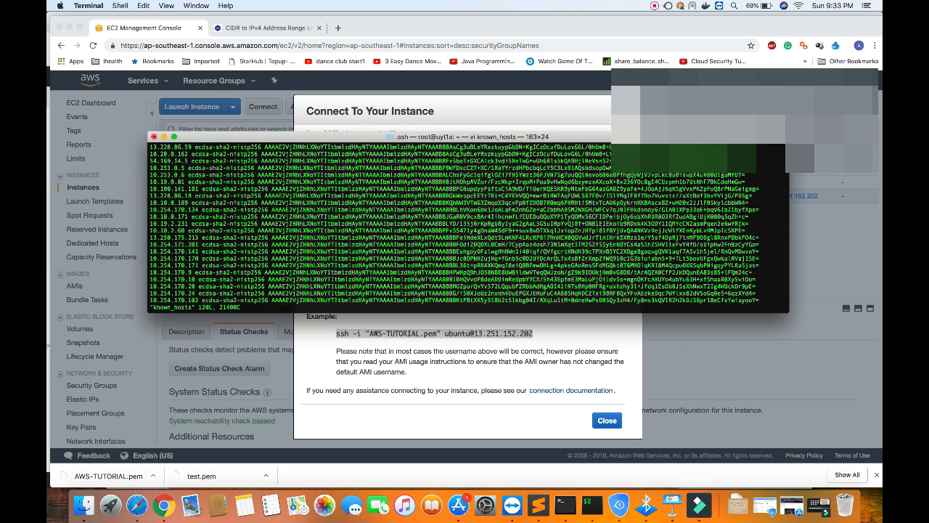
Copy the Elastic IP 13.251.152.202 from the connection instructions, find it in known_hosts, delete its line, then save and quit vi.
key("super+Tab")
left_click(410, 328)
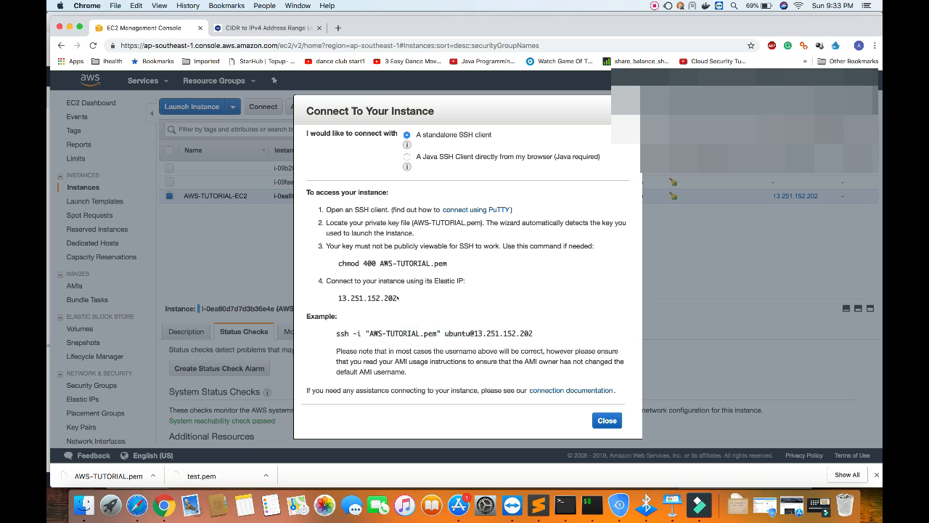
left_click_drag(398, 298, 337, 298)
key("super+c")
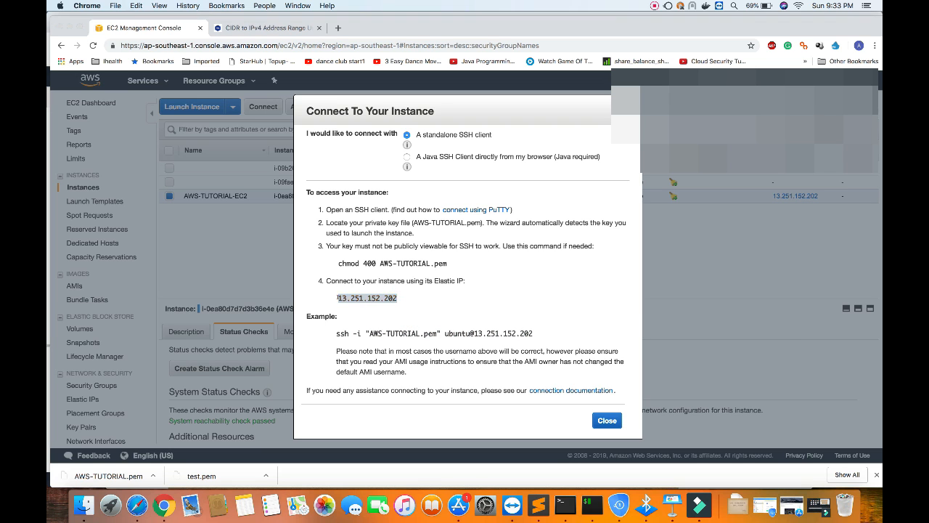
key("super+Tab")
type("/")
key("super+v")
key("Return")
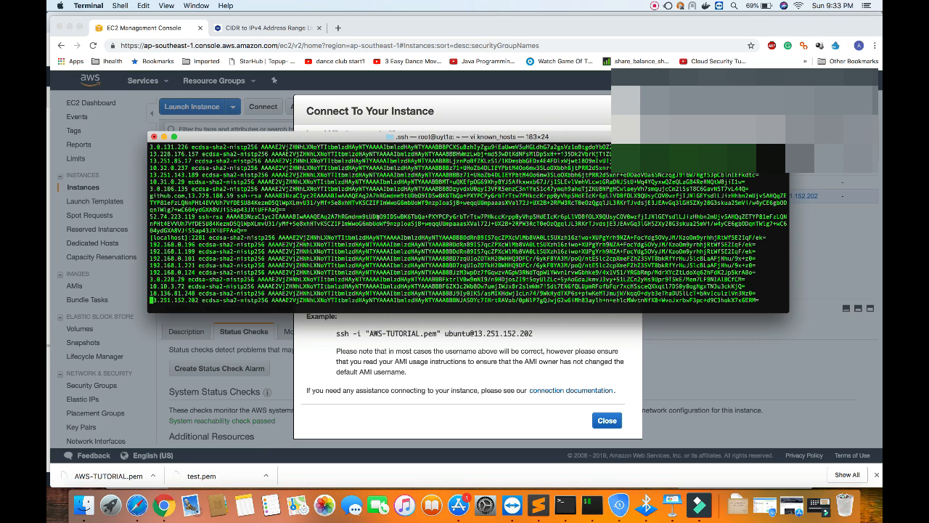
key("d")
key("d")
type(":wq")
key("Return")
key("Up")
key("BackSpace")
key("BackSpace")
key("BackSpace")
key("BackSpace")
key("BackSpace")
key("BackSpace")
key("BackSpace")
key("BackSpace")
key("BackSpace")
key("BackSpace")
key("BackSpace")
key("BackSpace")
key("BackSpace")
key("BackSpace")
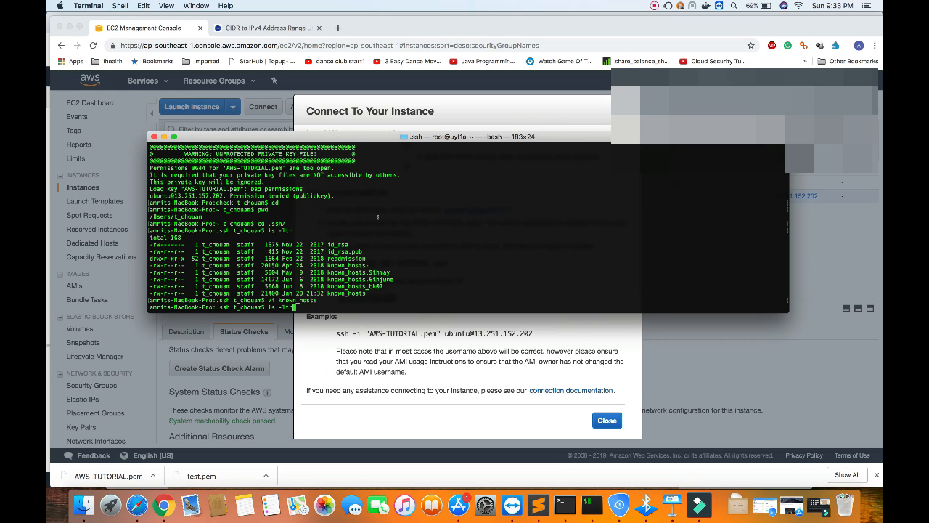
type("pwd")
key("ctrl+c")
key("Return")
Change to the ../Desktop/check/ folder that holds the key file.
type("cd De")
key("BackSpace")
key("BackSpace")
type("../De")
key("Tab")
type("ch")
key("Tab")
key("Return")
key("Up")
key("Up")
key("Up")
key("Up")
key("Up")
key("Up")
key("Up")
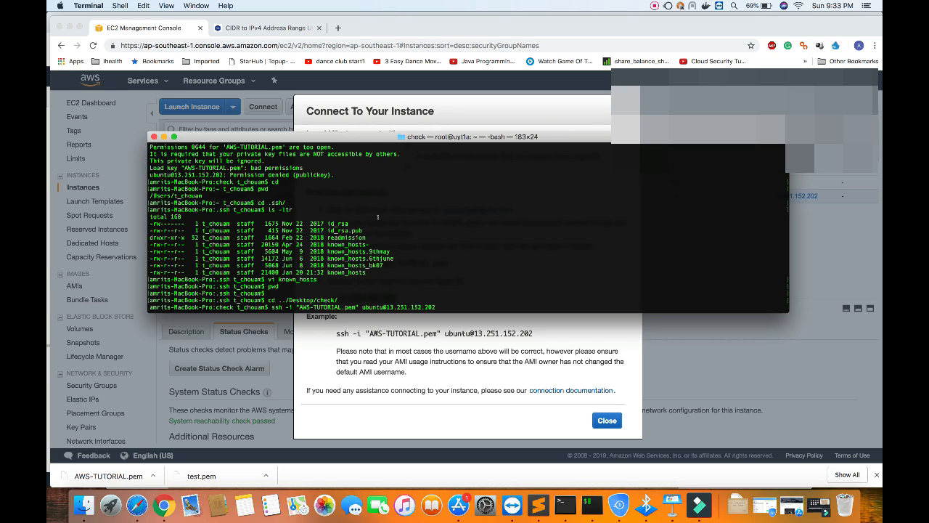
key("Return")
type("yes")
key("Return")
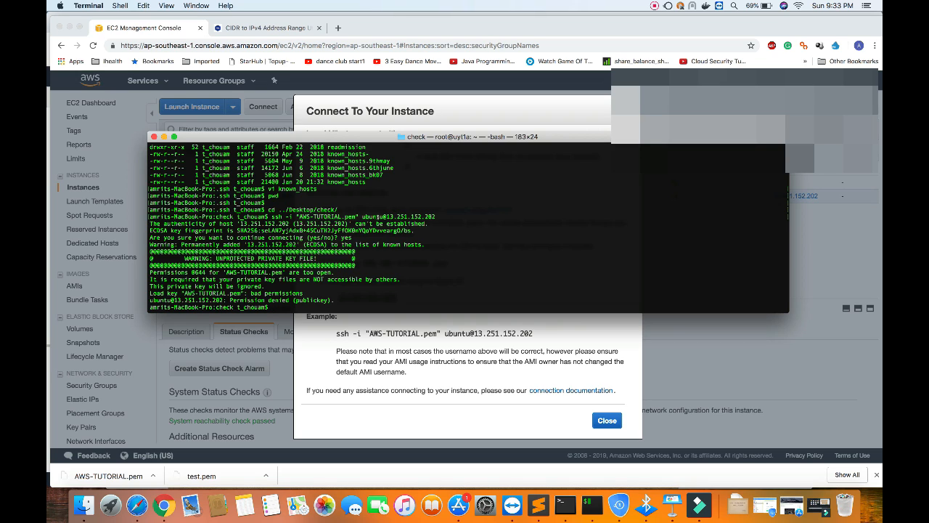
Highlight the key loading message and list the folder with ls -ltr to examine the permissions of AWS-TUTORIAL.pem.
left_click_drag(149, 293, 301, 289)
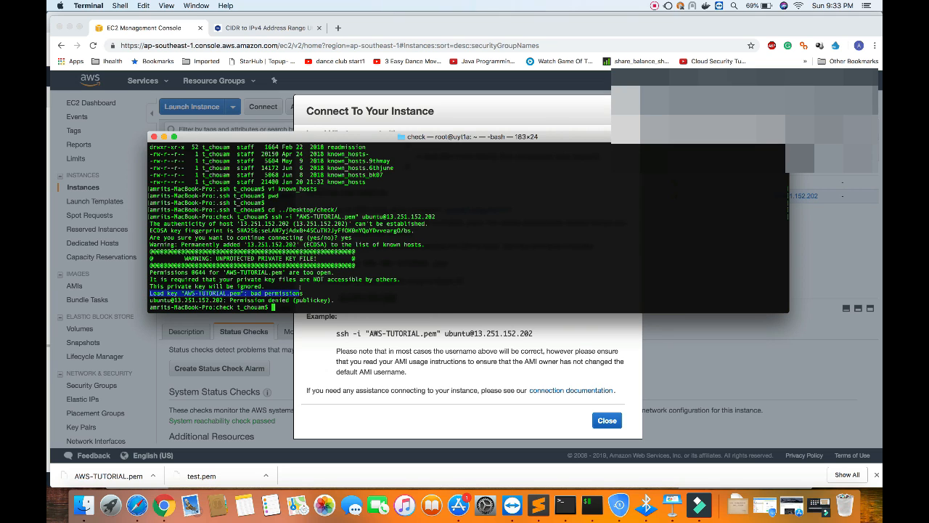
type("ls -ltr")
key("Return")
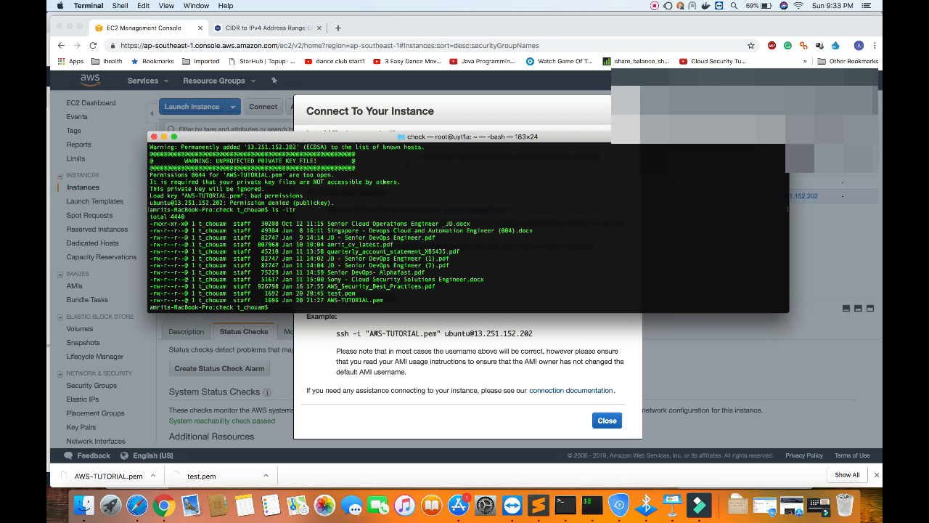
Restrict the key file's permissions by running chmod 400 AWS-TUTORIAL.pem.
left_click_drag(409, 139, 411, 52)
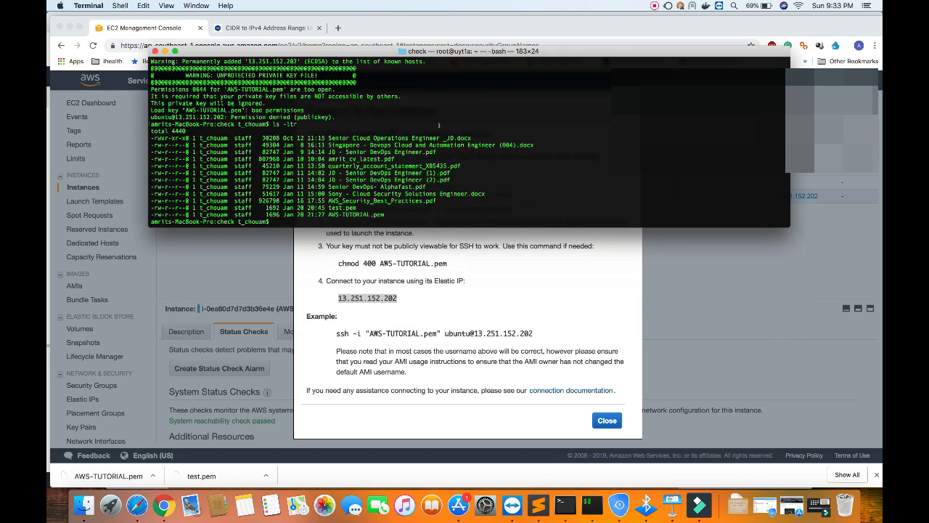
type("chmod 400")
left_click_drag(326, 210, 385, 212)
key("super+c")
key("super+v")
key("Return")
key("Up")
key("Up")
key("Up")
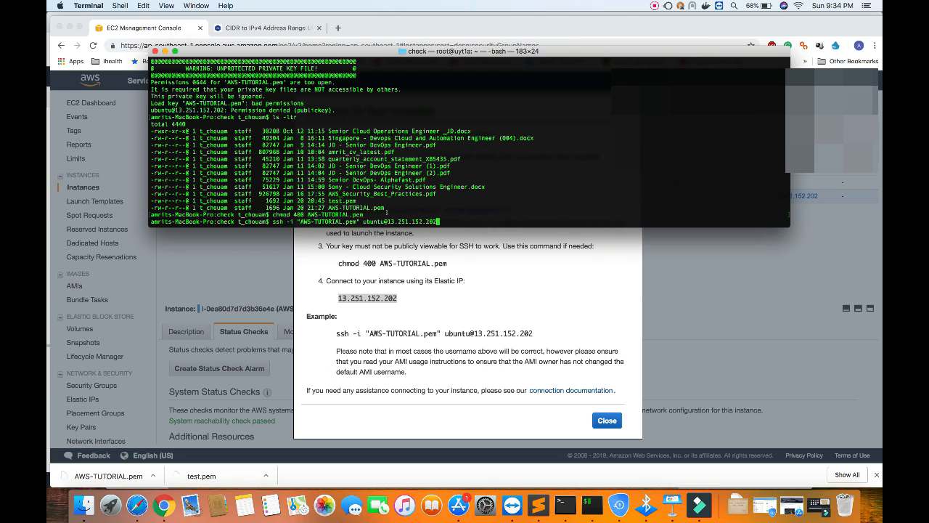
key("Return")
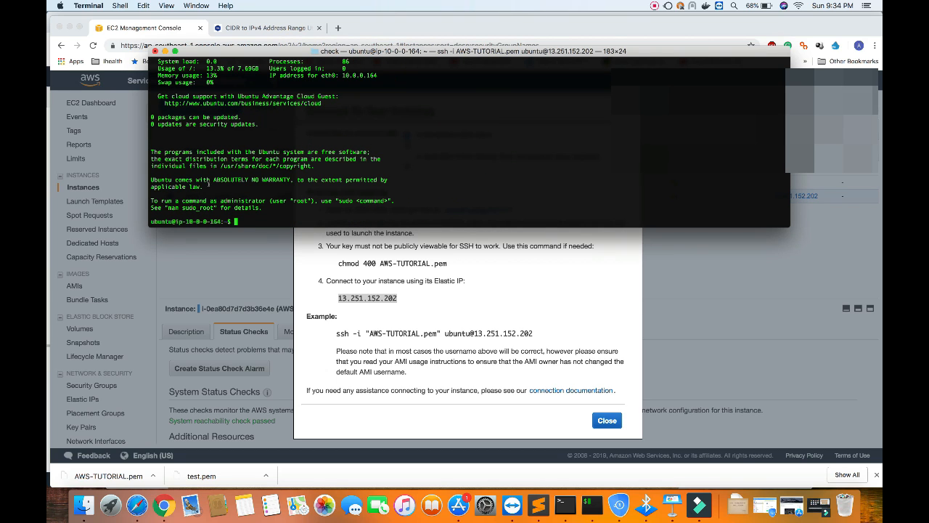
Examine the instance's home directory and running processes with ls, top and ls -ltr.
type("ls")
key("Return")
type("top")
key("Return")
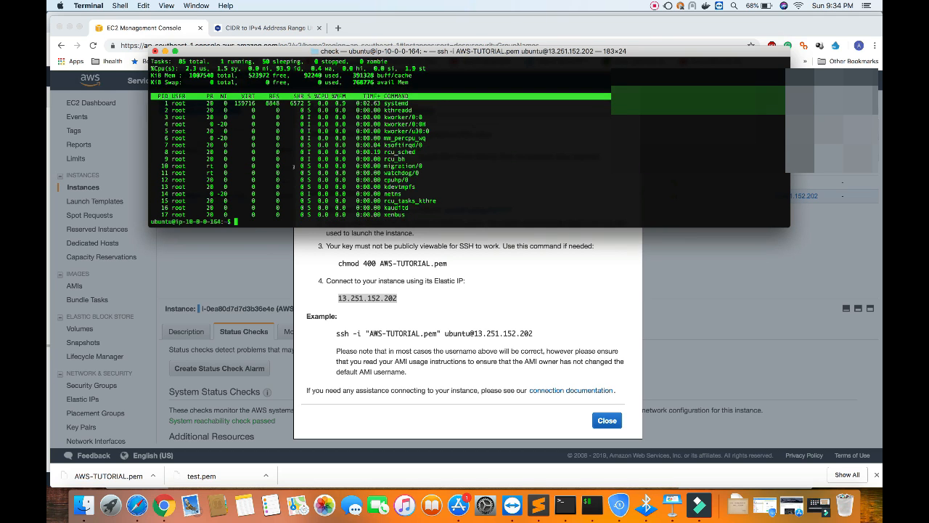
key("ctrl+c")
key("ctrl+c")
type("ls -ltr")
key("Return")
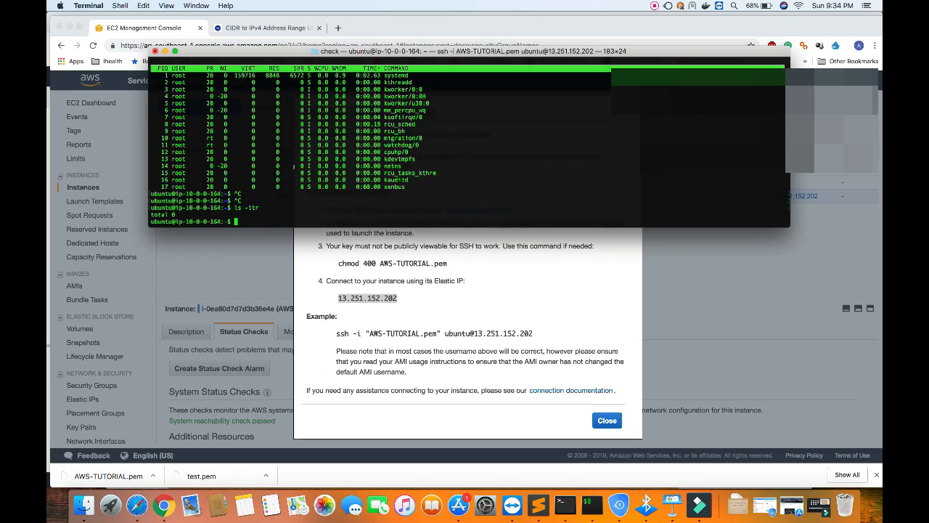